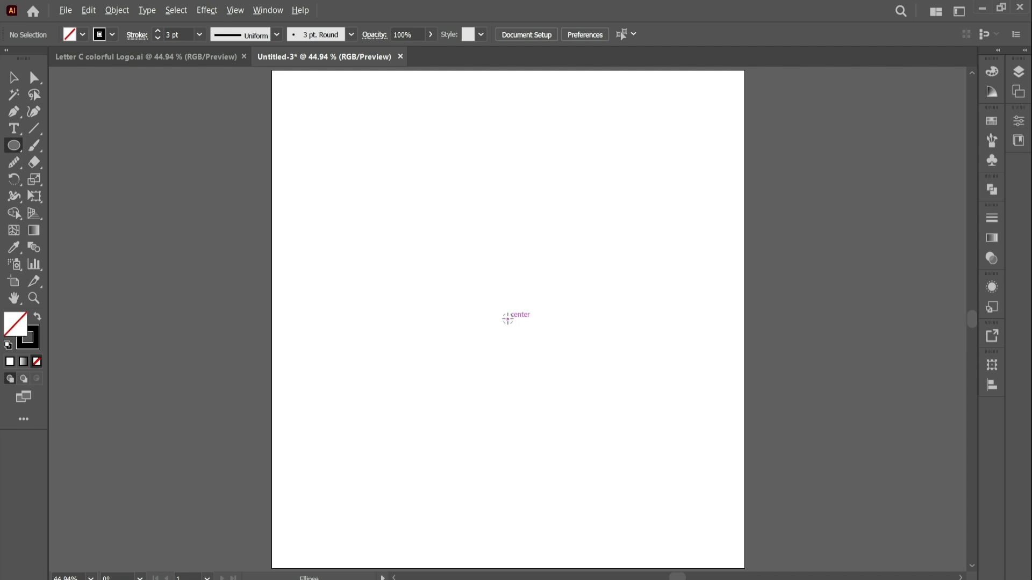
Draw a large circle centred on the artboard and paste a copy in front, scaled about its centre to roughly half size.
mouse_move(507, 319)
mouse_down()
mouse_move(569, 397)
mouse_move(605, 465)
mouse_move(657, 494)
mouse_up()
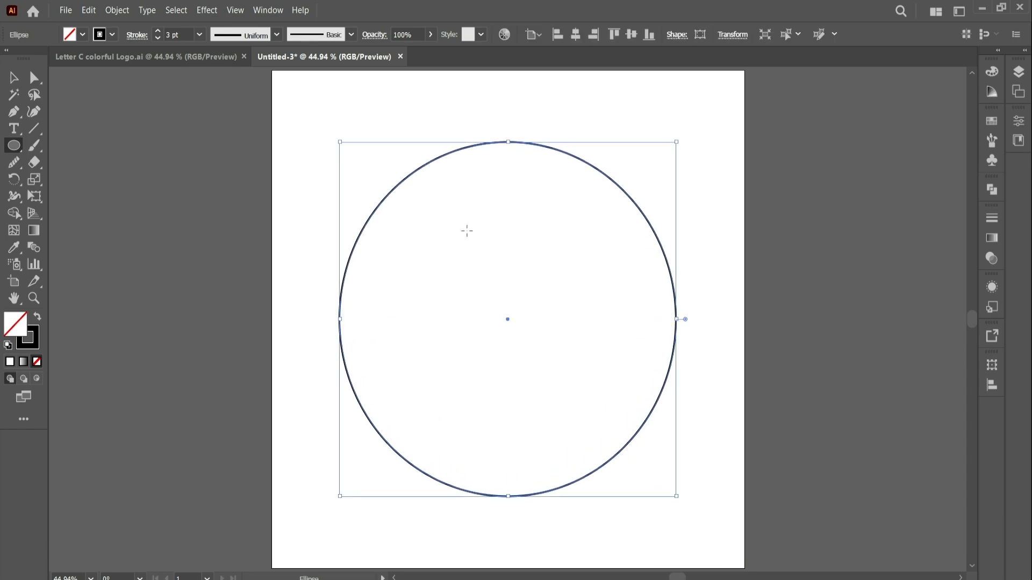
click(89, 10)
click(120, 65)
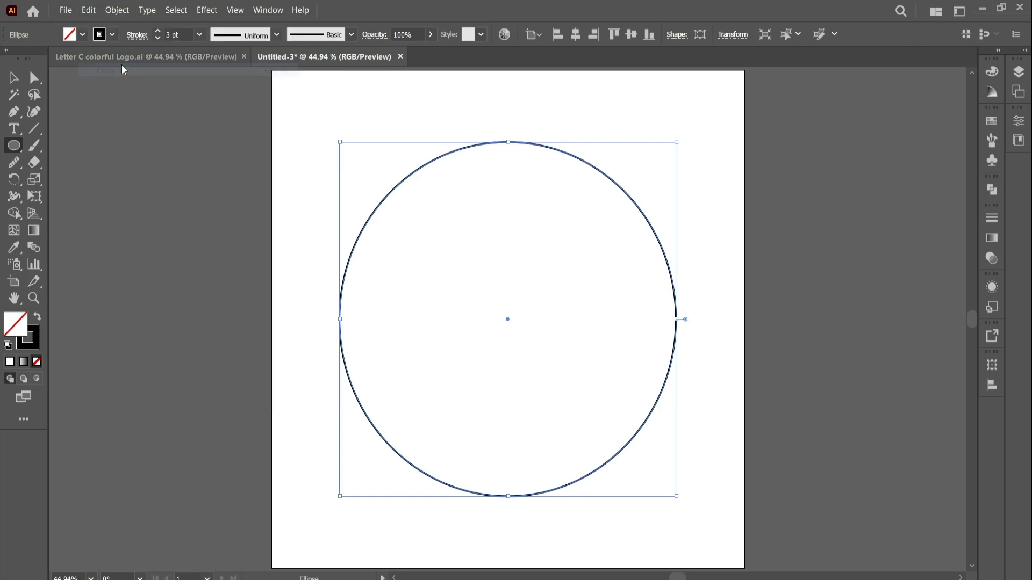
click(89, 11)
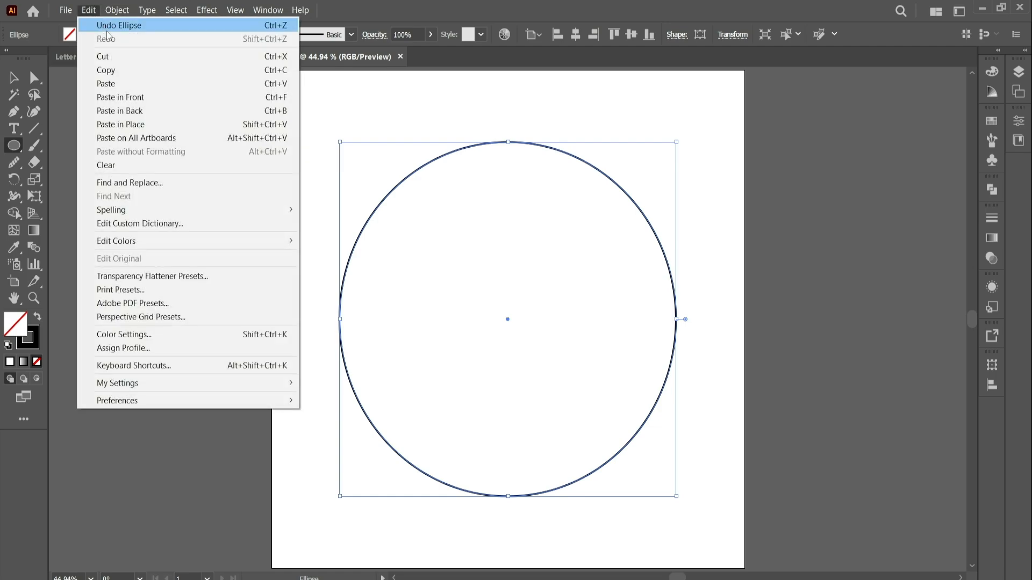
click(149, 101)
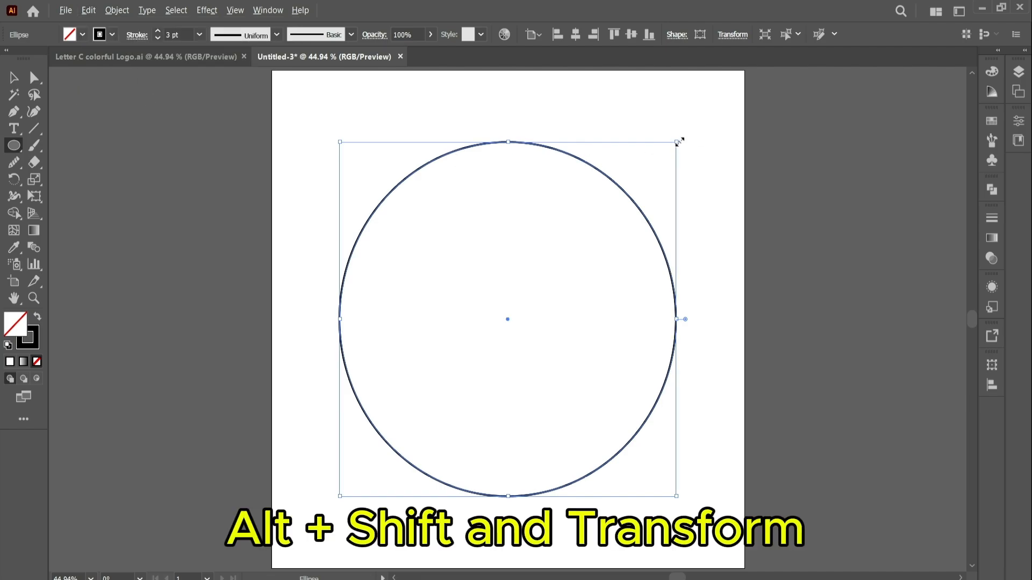
drag(679, 141, 618, 234)
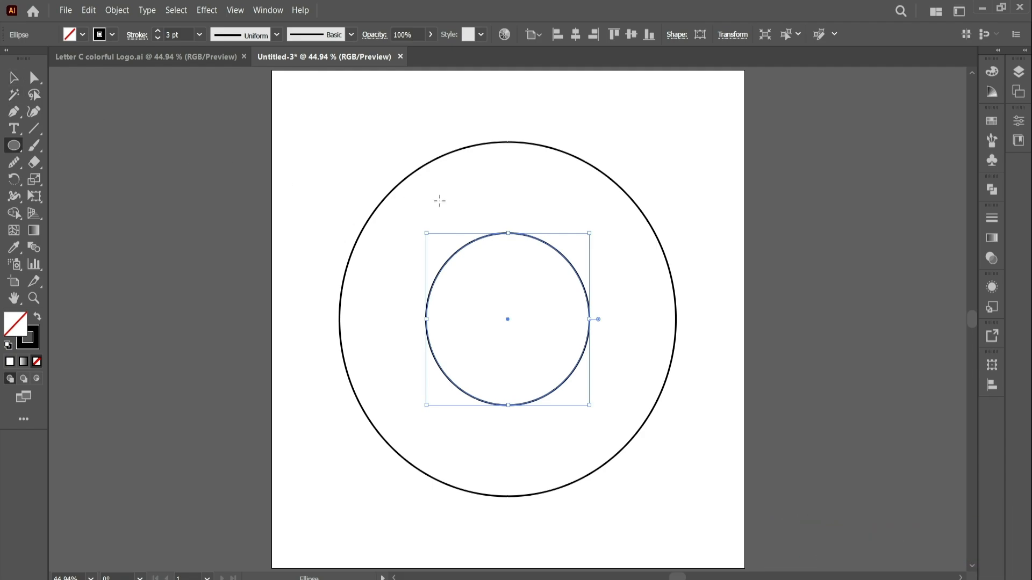
Draw a small circle spanning the ring's upper-right part and place a copy of it across the ring's lower part.
key(ctrl+plus)
key(ctrl+plus)
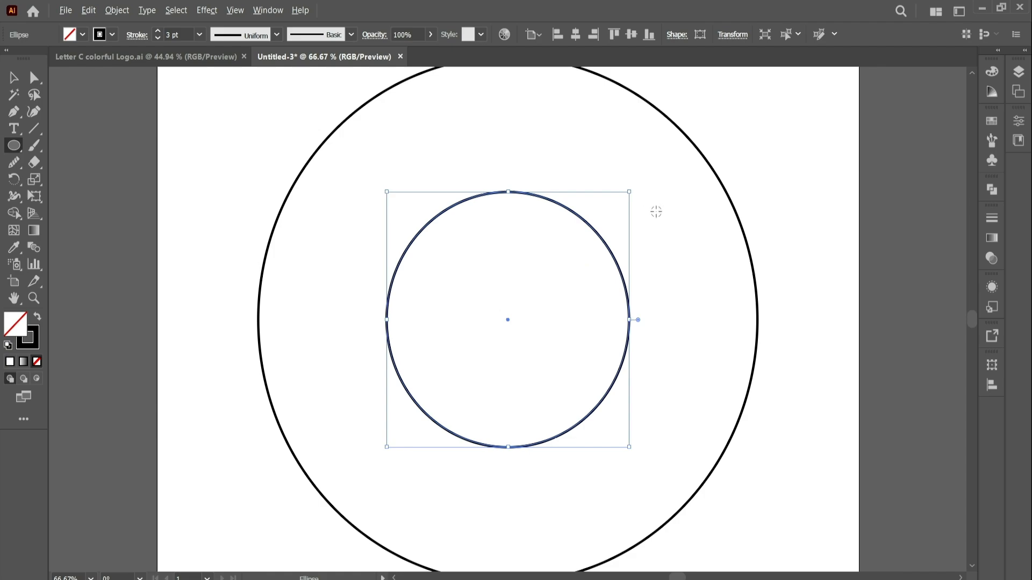
drag(658, 213, 732, 290)
click(13, 77)
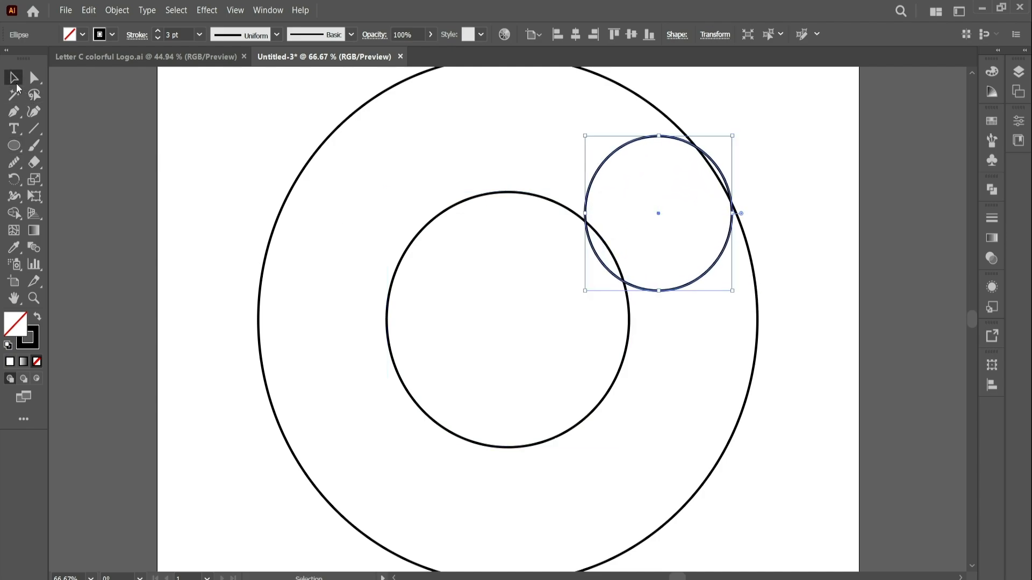
drag(713, 162, 715, 160)
scroll(672, 266, down, 2)
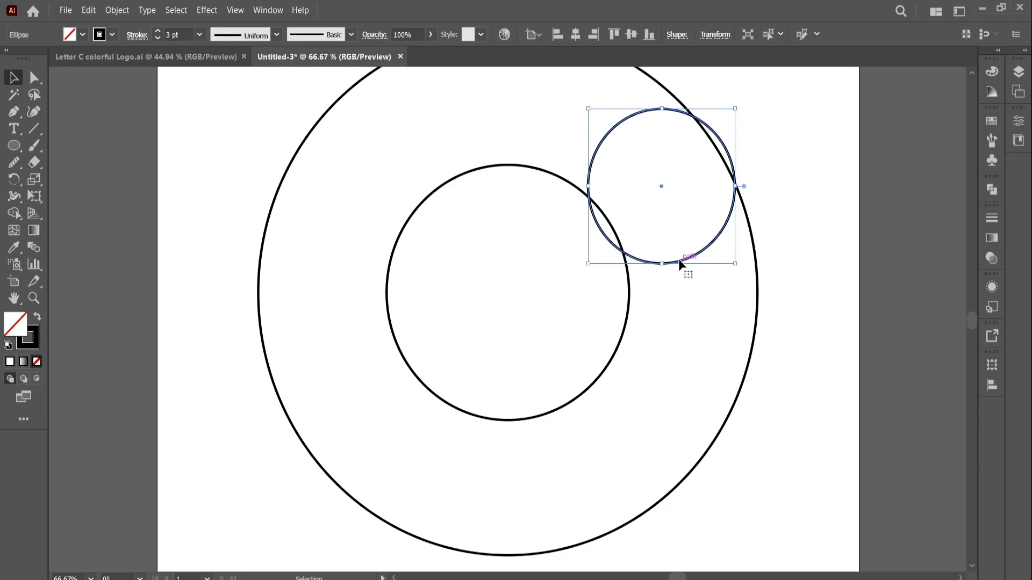
drag(679, 264, 576, 557)
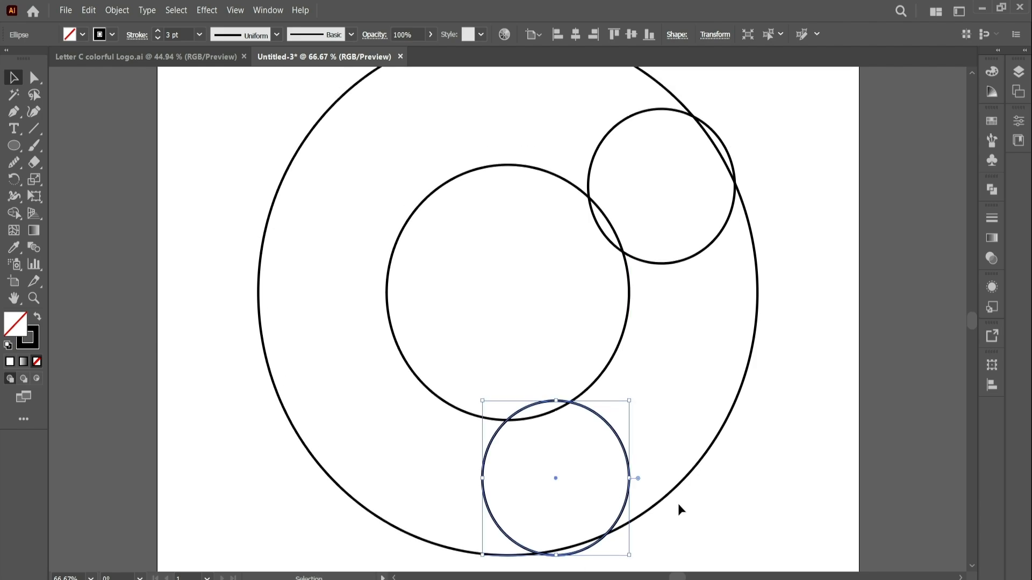
Select all four circles and use Shape Builder to merge the ring's left portion with both small circles into a C shape.
key(ctrl+minus)
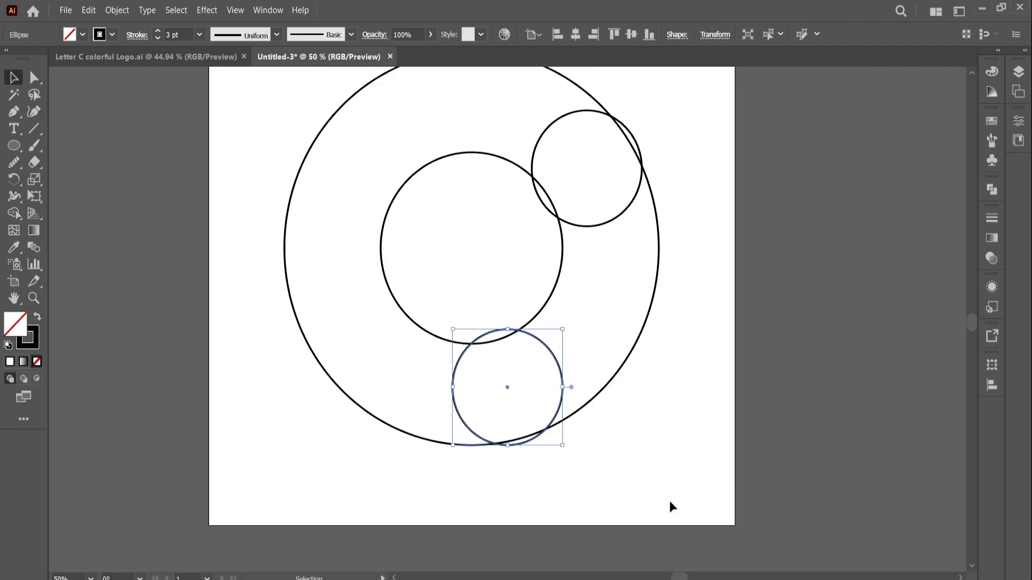
scroll(670, 503, up, 3)
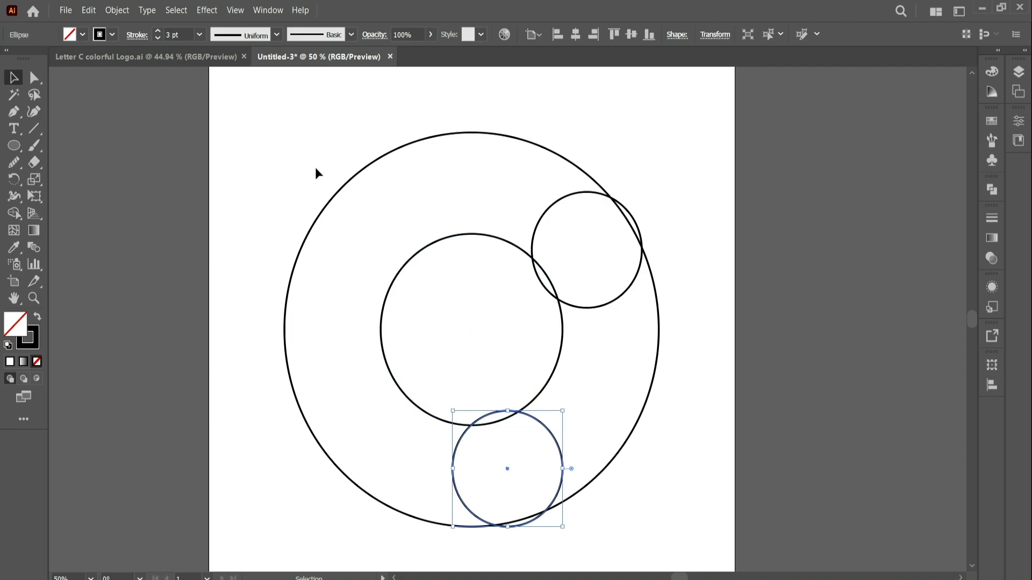
drag(262, 143, 721, 524)
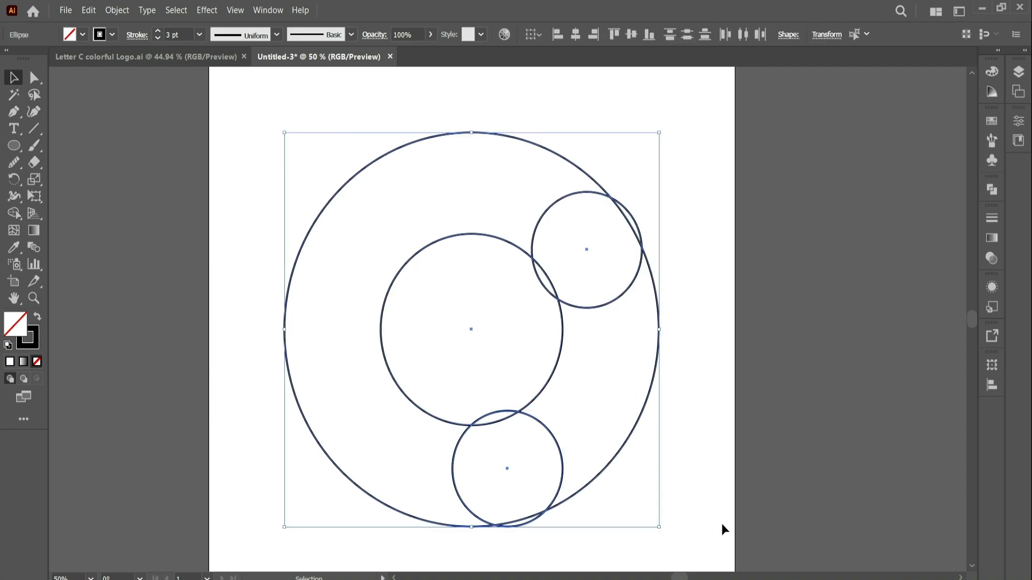
drag(16, 215, 54, 214)
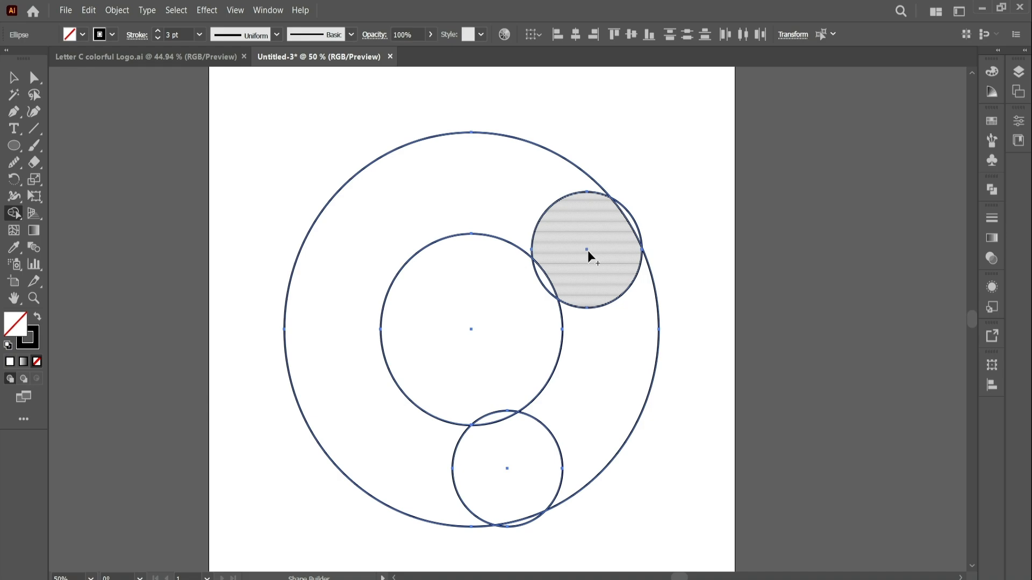
mouse_move(597, 267)
mouse_down()
mouse_move(564, 227)
mouse_move(470, 188)
mouse_move(379, 205)
mouse_up()
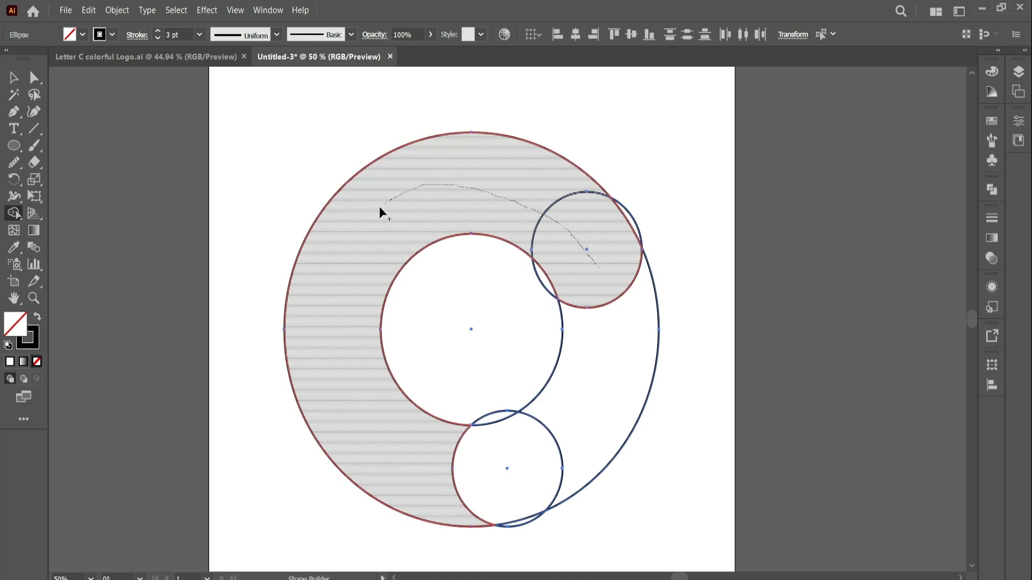
drag(414, 453, 511, 473)
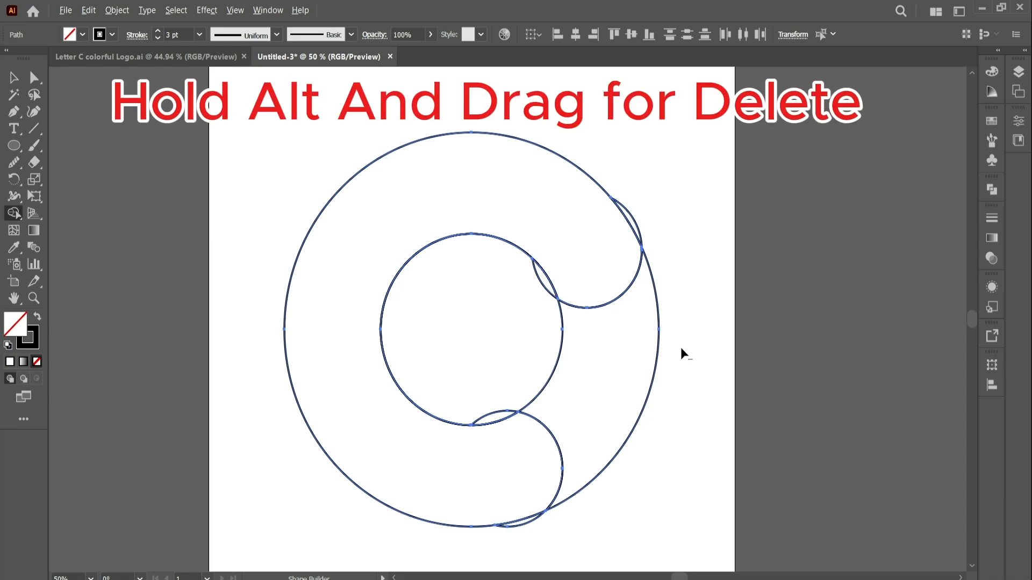
Remove the leftover regions with Shape Builder: the ring's right part, the centre and the slivers at both ends of the C.
mouse_move(680, 347)
mouse_down()
mouse_move(505, 344)
mouse_move(528, 326)
mouse_up()
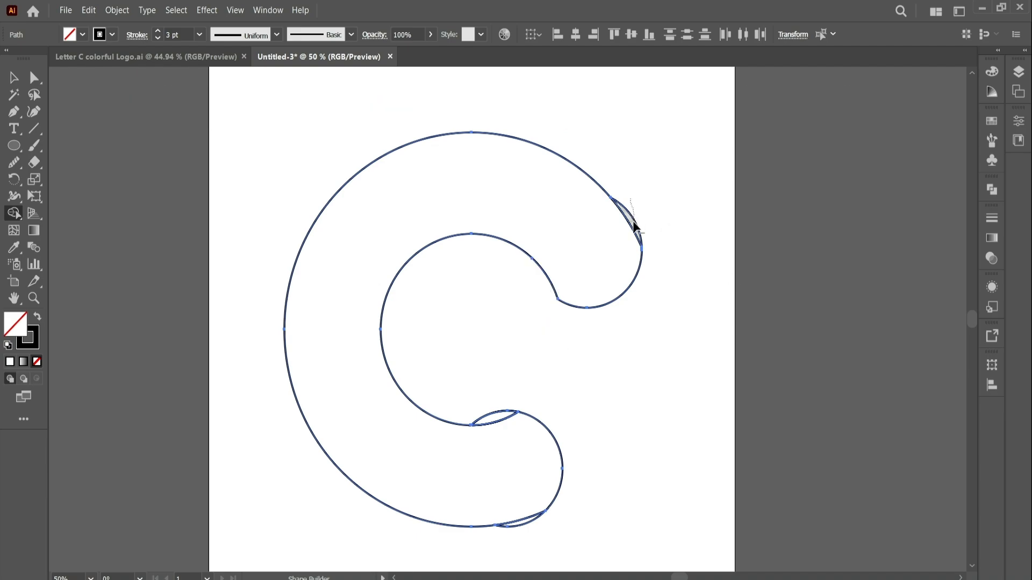
drag(506, 400, 492, 420)
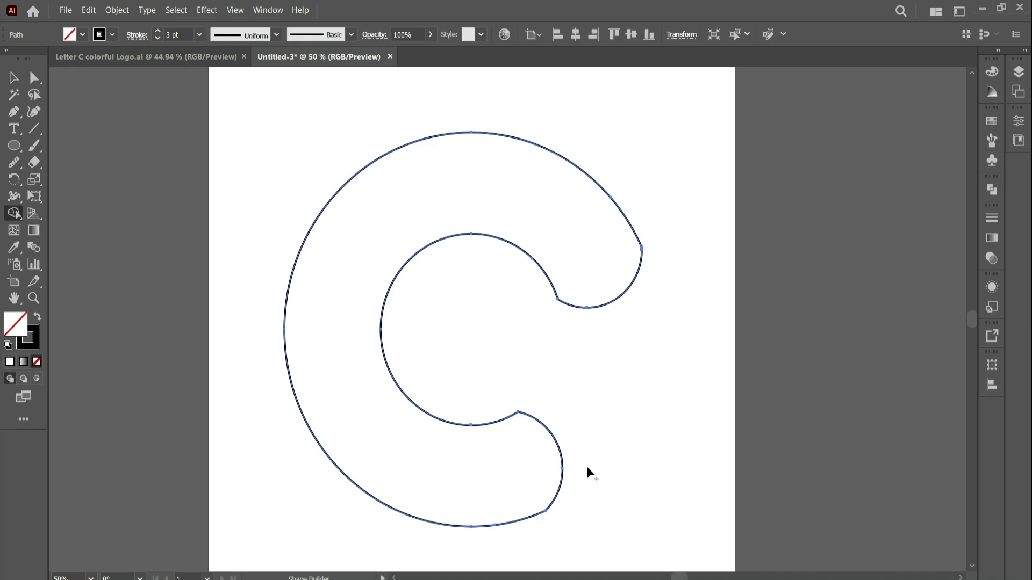
scroll(573, 471, up, 2)
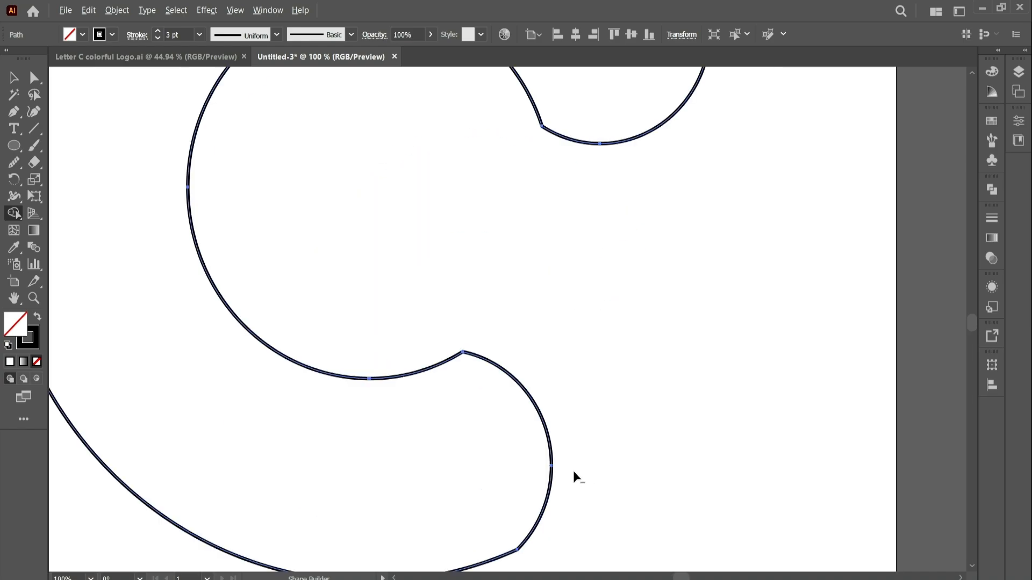
scroll(572, 420, down, 2)
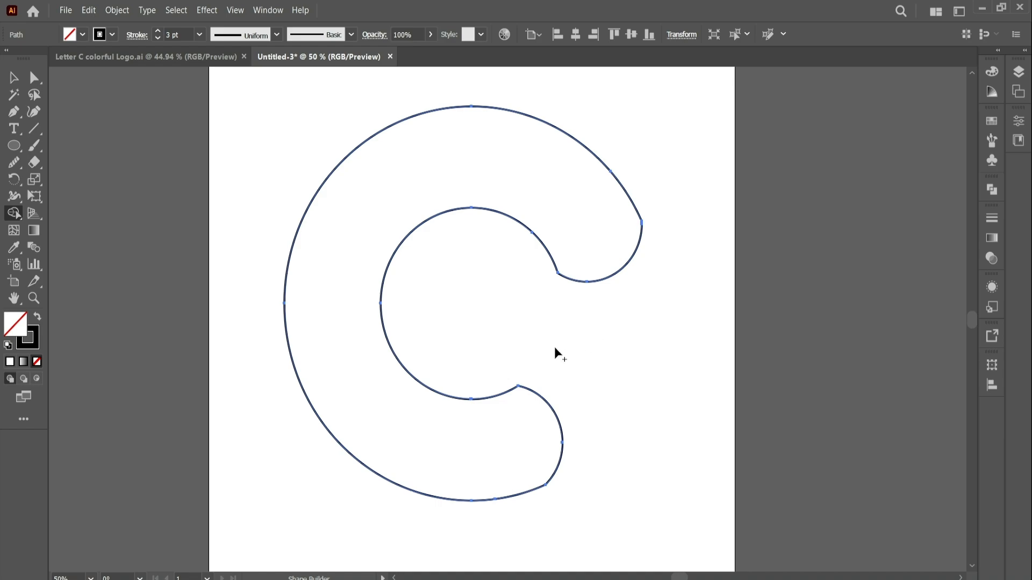
Round the two corners of the C's lower end with Direct Selection, giving the inner corner a radius of about 87 px.
click(34, 78)
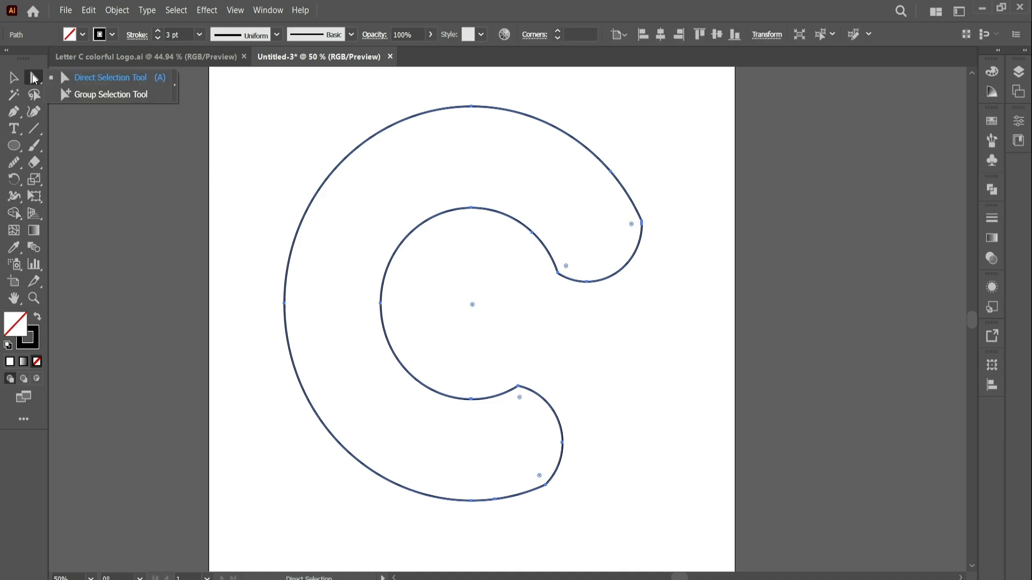
click(78, 79)
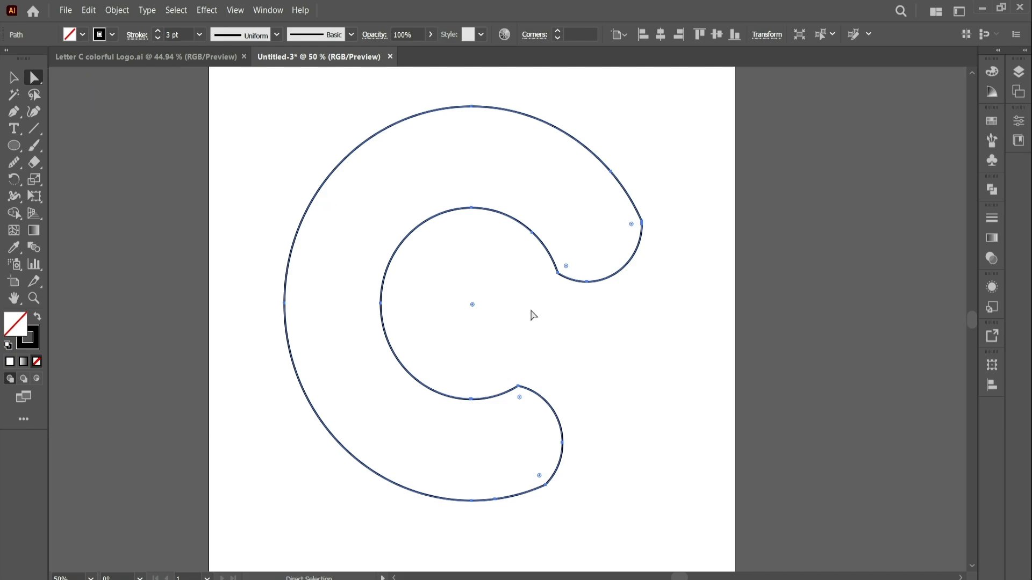
click(518, 386)
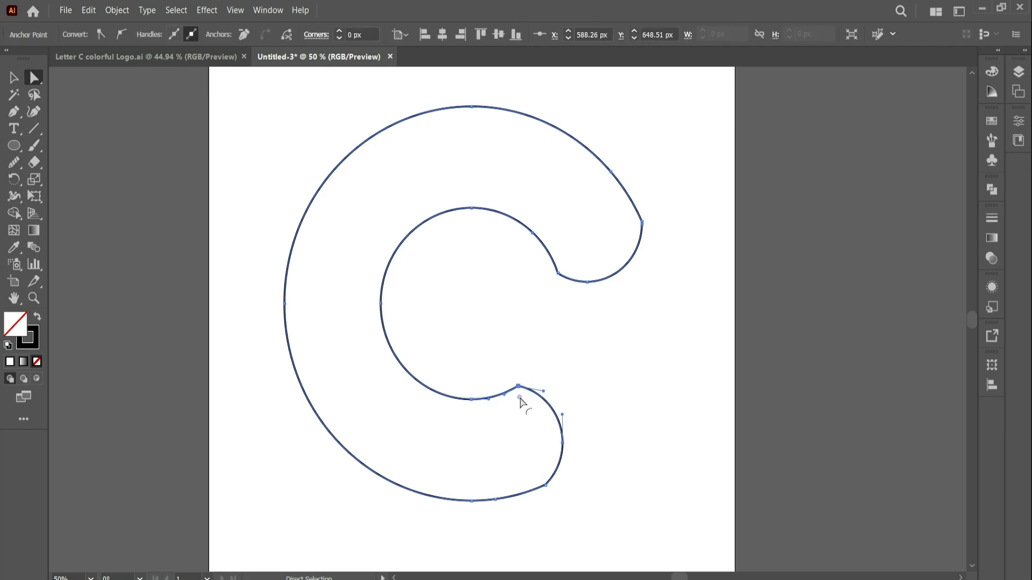
drag(520, 397, 503, 472)
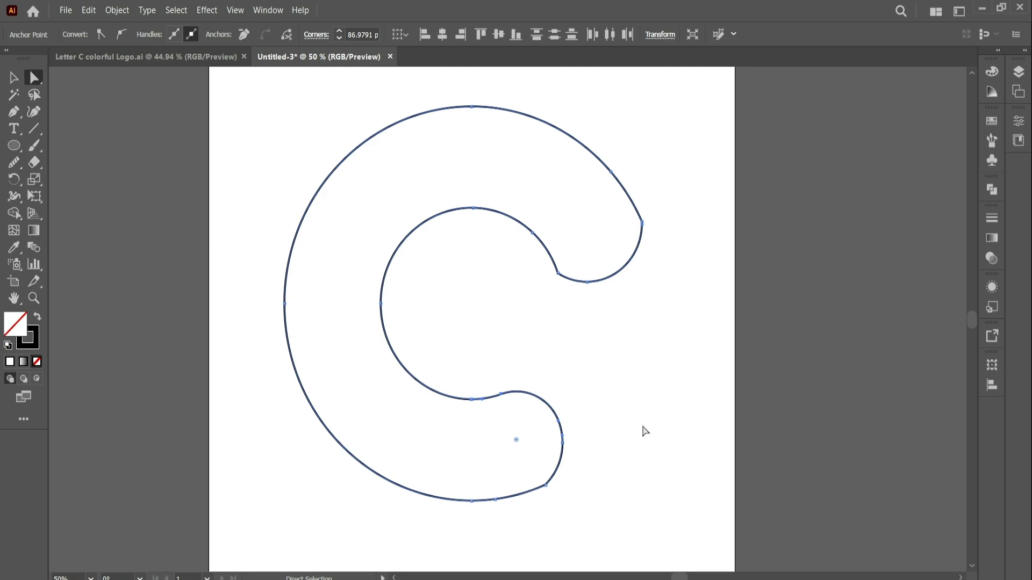
drag(546, 486, 453, 440)
Round the corners of the C's upper end, the inner one to about 74 px and the outer one to about 20 px.
click(558, 274)
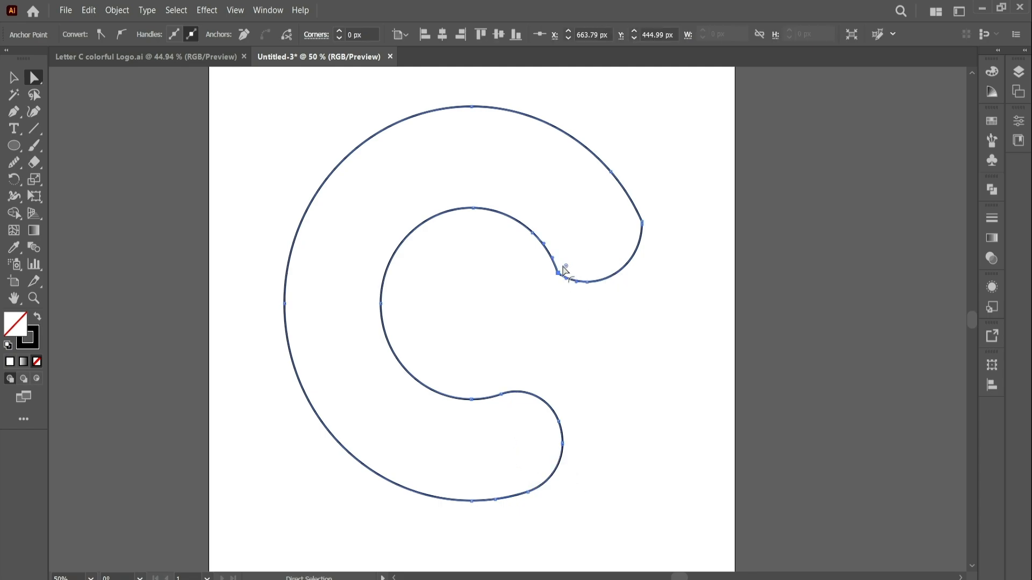
drag(566, 267, 596, 210)
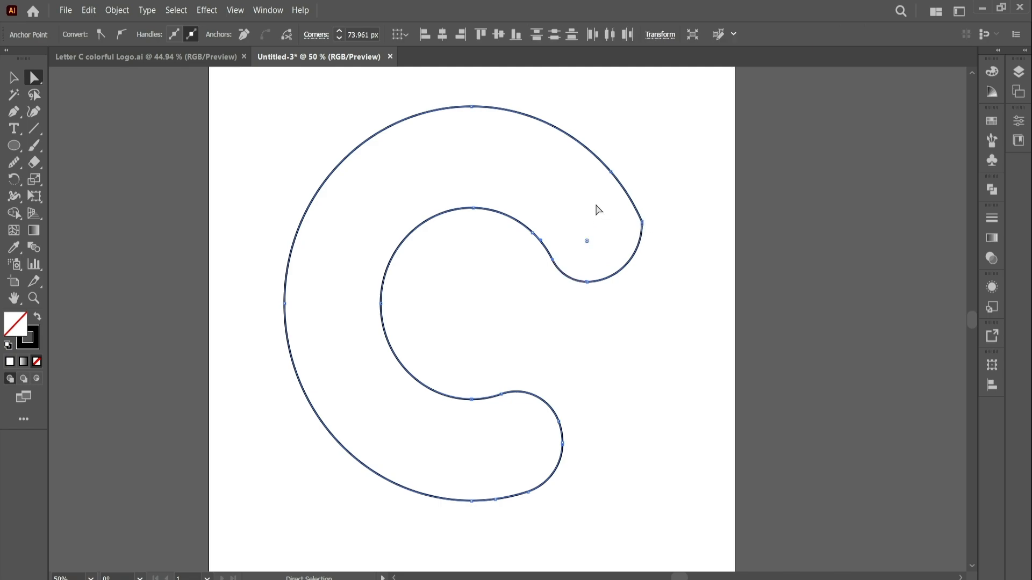
click(642, 223)
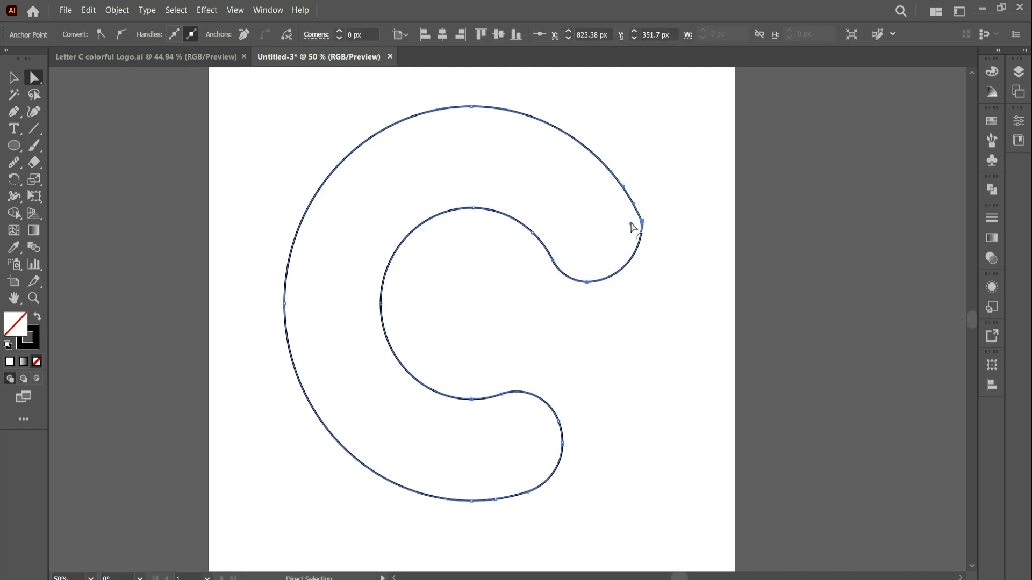
drag(632, 224, 600, 230)
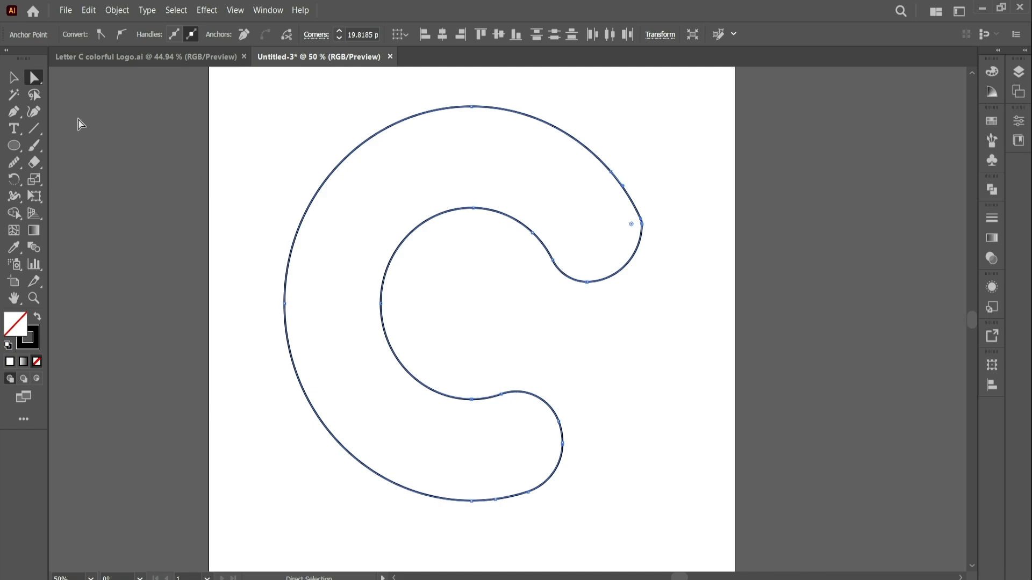
Select the whole C and even out the outline around its lower end with the Smooth tool.
click(14, 77)
drag(256, 131, 656, 493)
click(18, 164)
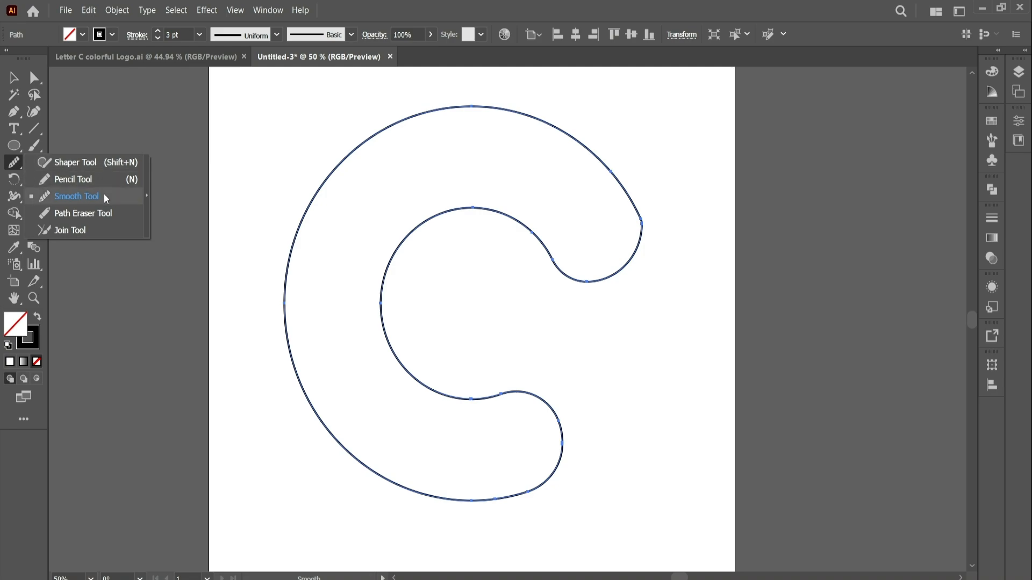
click(104, 197)
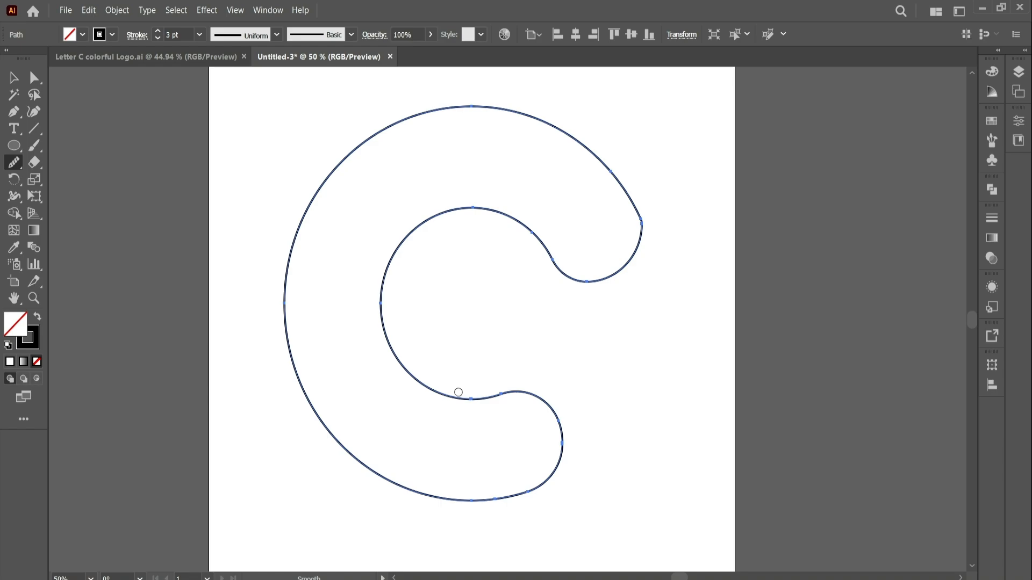
mouse_move(467, 398)
mouse_down()
mouse_move(538, 396)
mouse_move(565, 440)
mouse_move(550, 482)
mouse_move(510, 502)
mouse_up()
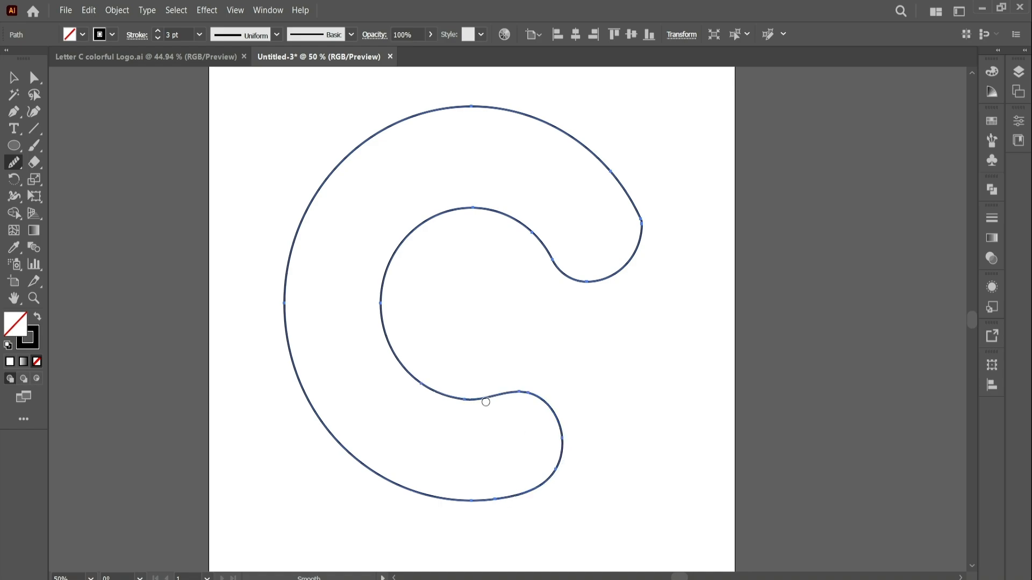
mouse_move(483, 401)
mouse_down()
mouse_move(512, 393)
mouse_move(548, 404)
mouse_up()
mouse_move(546, 475)
mouse_down()
mouse_move(559, 452)
mouse_move(537, 489)
mouse_up()
Smooth the outline around the C's upper end, along the inner bend and the pointed outer corner.
mouse_move(550, 259)
mouse_down()
mouse_move(567, 279)
mouse_move(598, 280)
mouse_up()
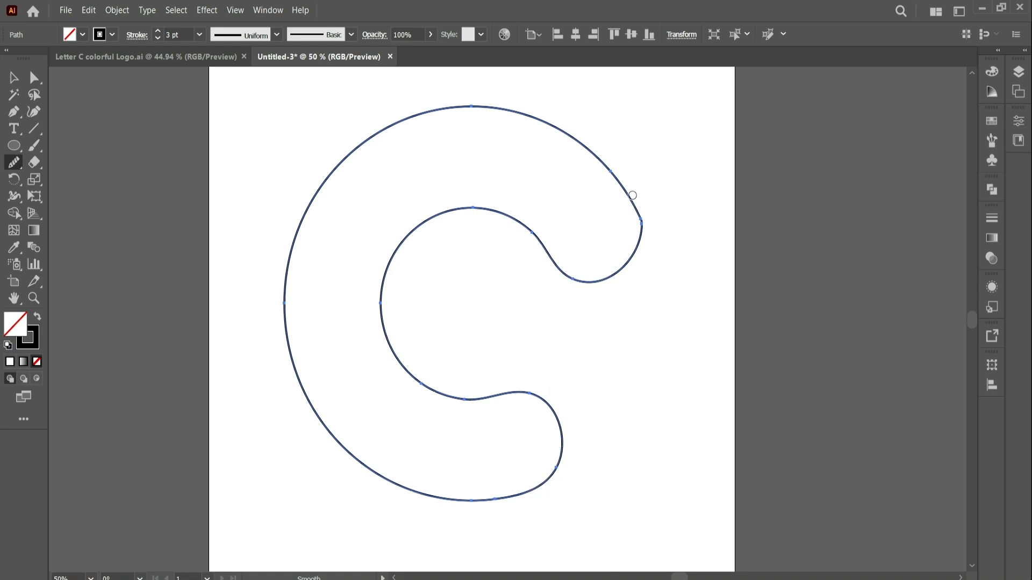
drag(634, 203, 637, 245)
mouse_move(629, 196)
mouse_down()
mouse_move(638, 244)
mouse_move(623, 263)
mouse_up()
drag(632, 199, 629, 253)
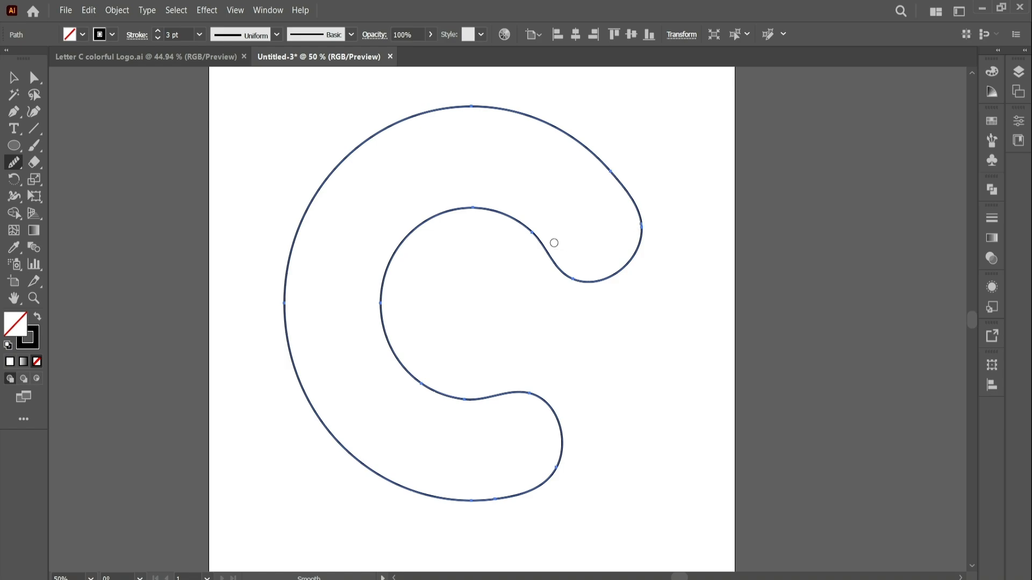
drag(559, 267, 602, 272)
Draw a curved path with the Pen tool from outside the C's upper left, across its band, into the inner opening.
scroll(376, 331, up, 2)
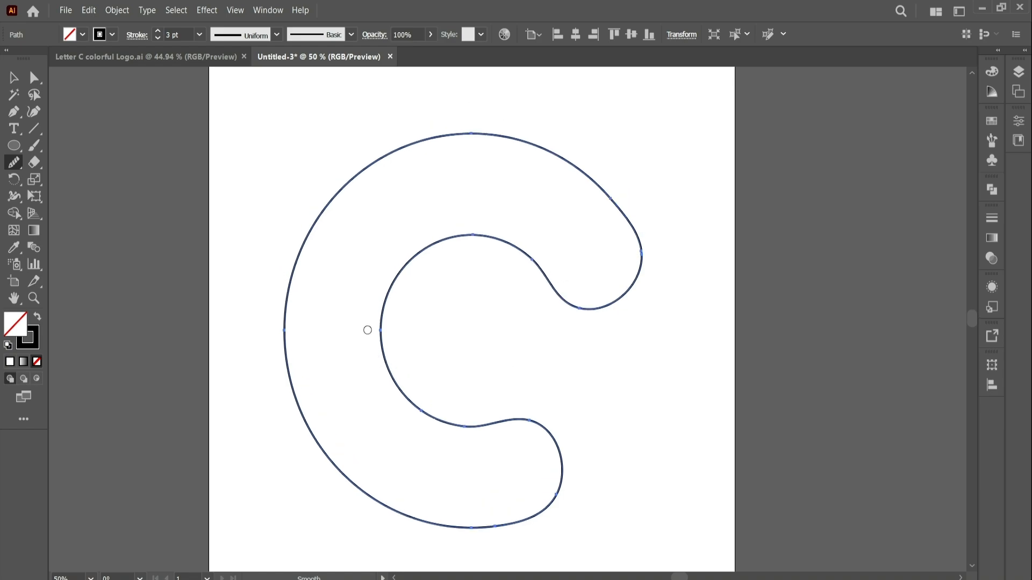
drag(14, 112, 78, 119)
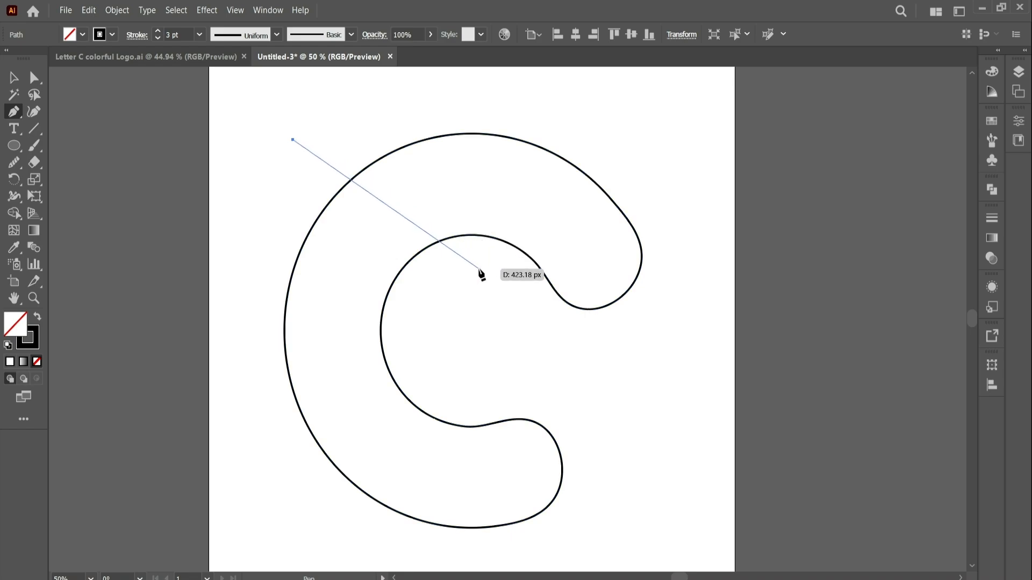
drag(480, 273, 498, 421)
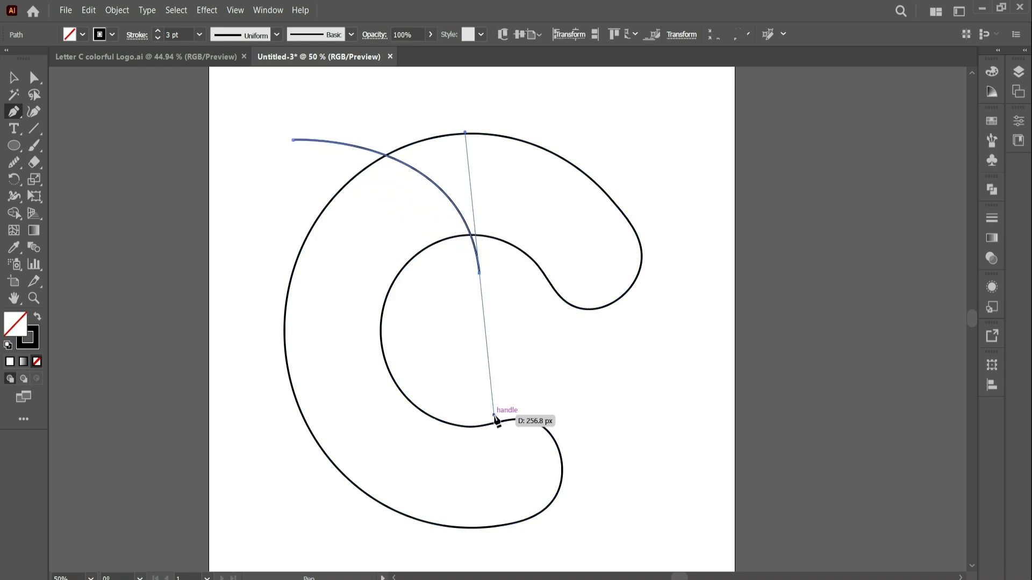
click(17, 83)
Draw a second, downward-bulging curve with the Pen tool across the middle of the C's left side into the opening.
click(14, 111)
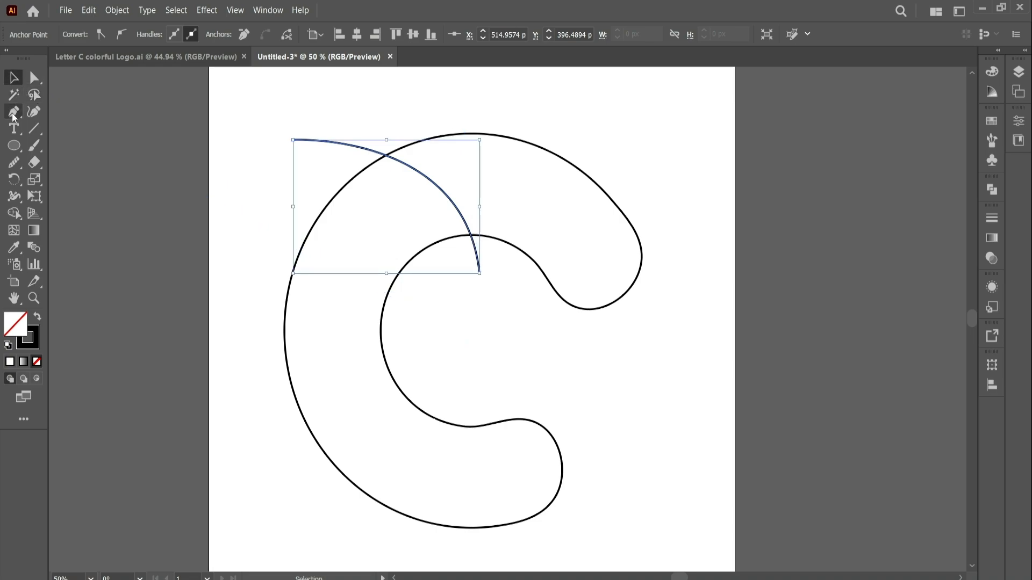
click(239, 288)
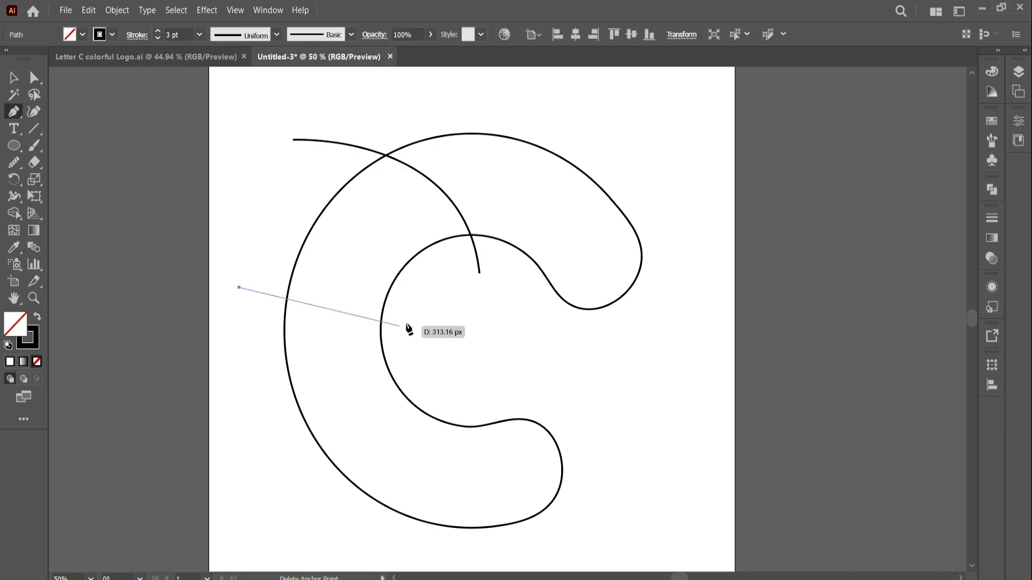
drag(433, 309, 537, 251)
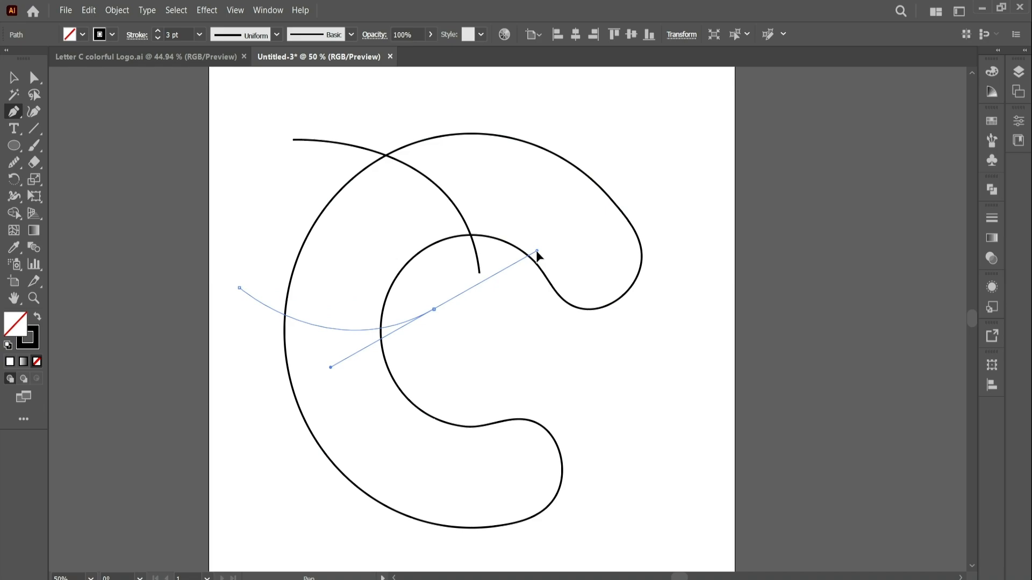
drag(537, 253, 537, 252)
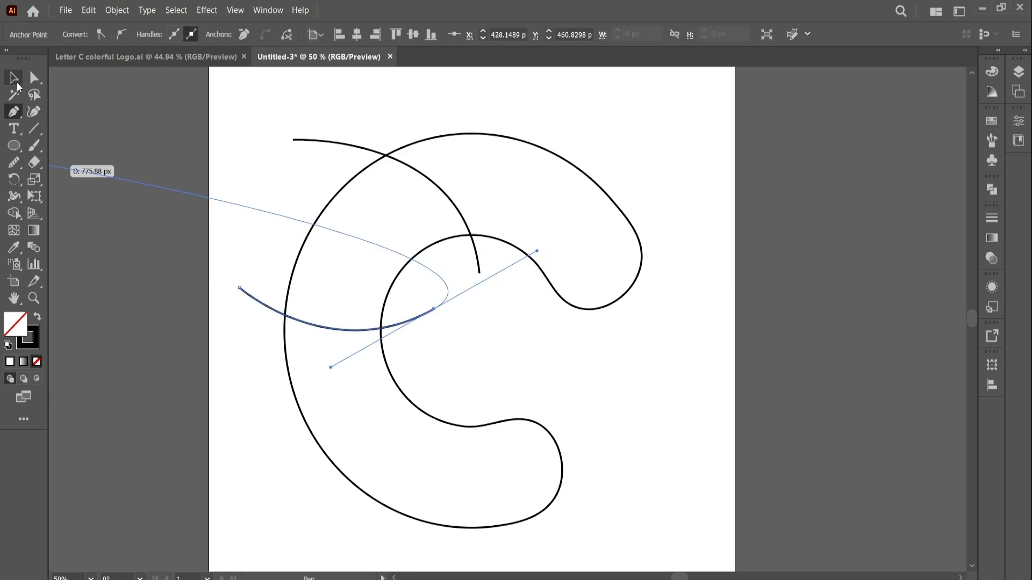
click(15, 85)
Draw a third curve with the Pen tool from outside the C's lower left, across its band, up into the opening.
click(13, 111)
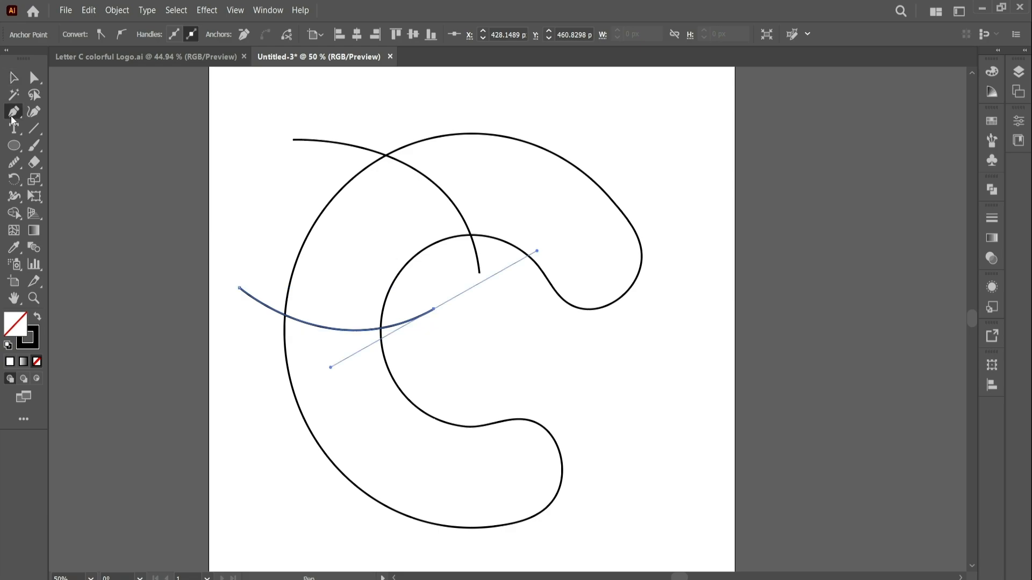
click(293, 515)
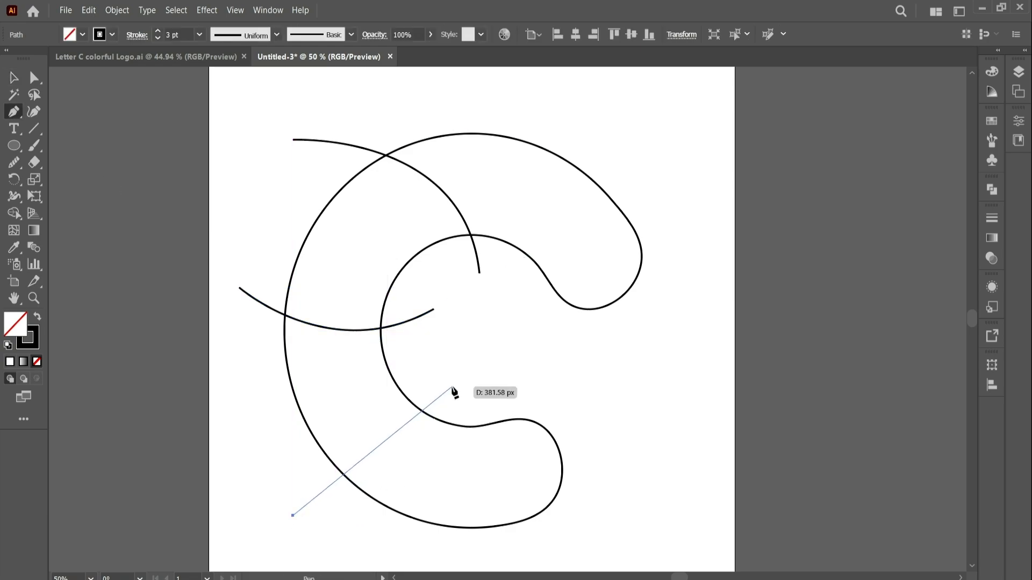
drag(456, 371, 470, 234)
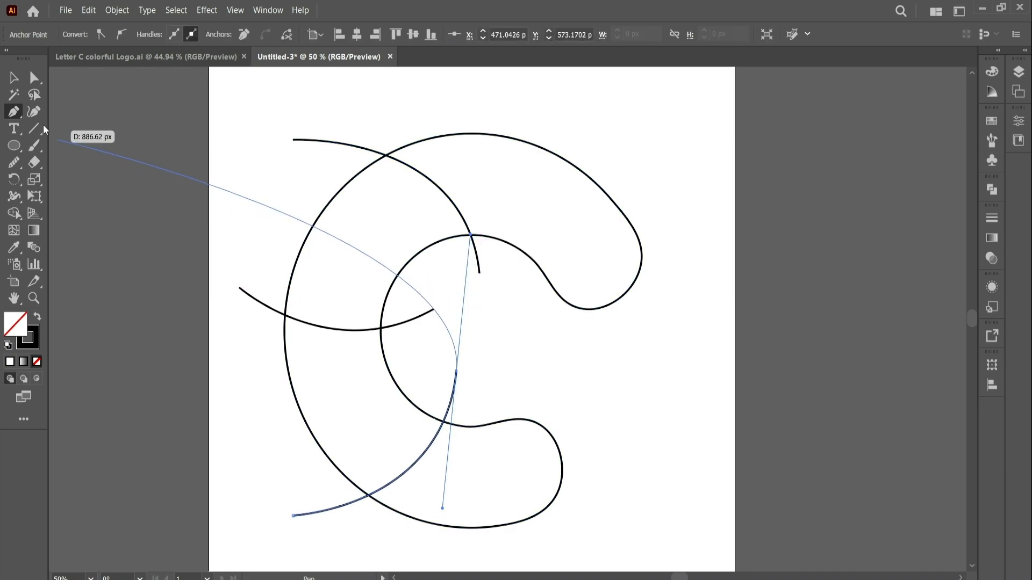
click(13, 79)
Select the C with its three dividing curves and use Shape Builder to fill the upper-end section with red.
drag(256, 115, 662, 538)
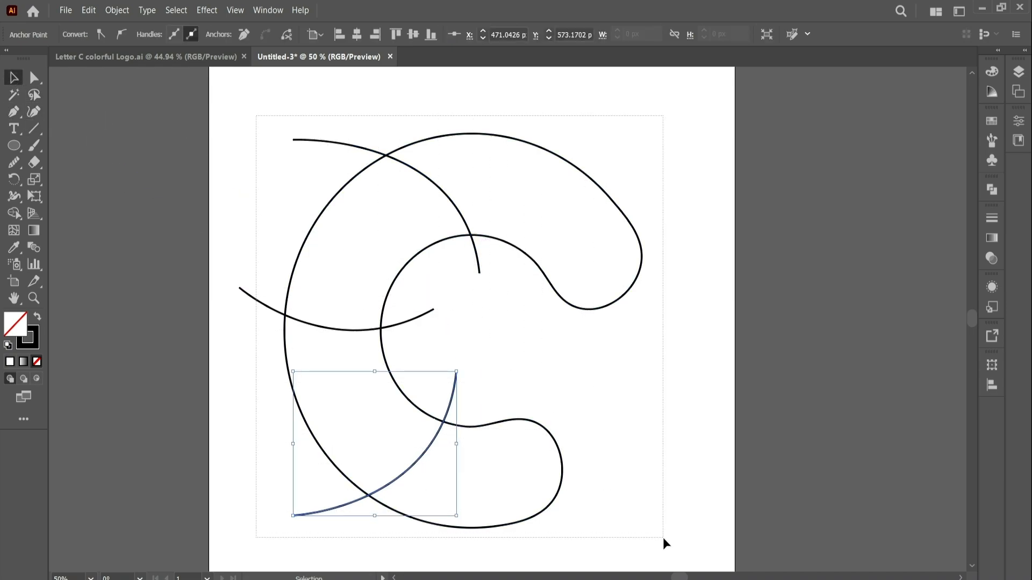
drag(14, 213, 73, 215)
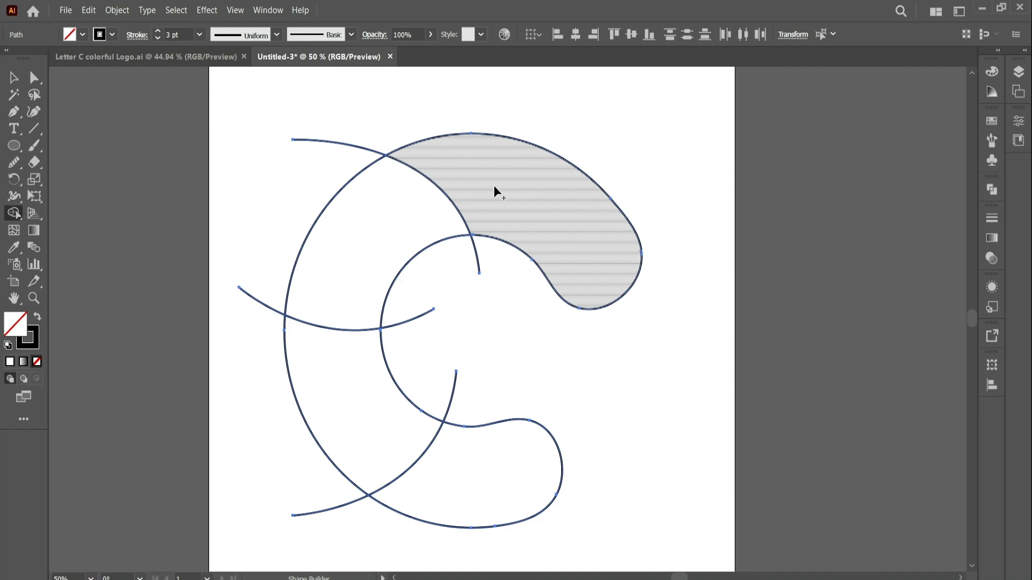
click(83, 35)
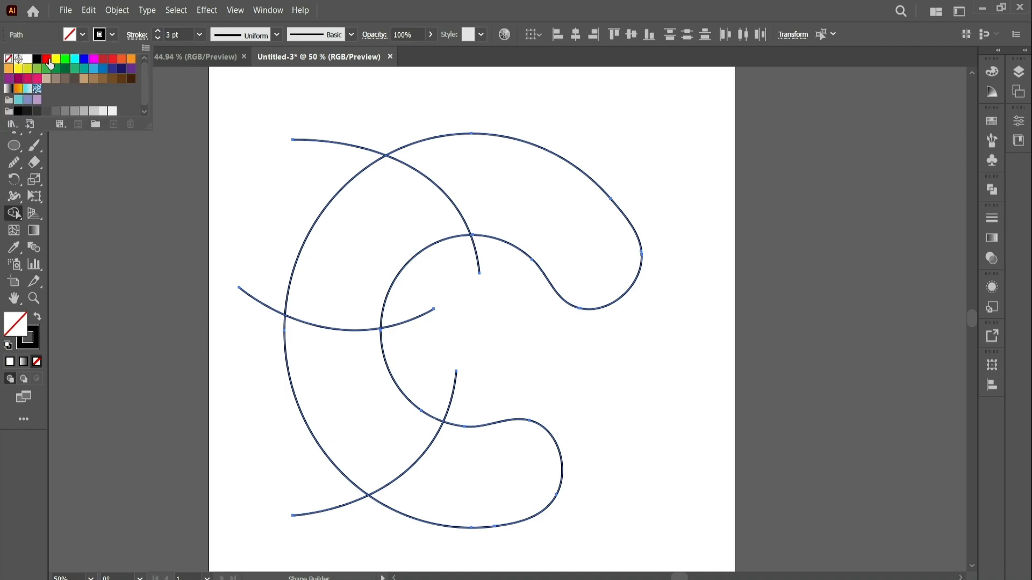
click(48, 60)
click(515, 214)
click(522, 206)
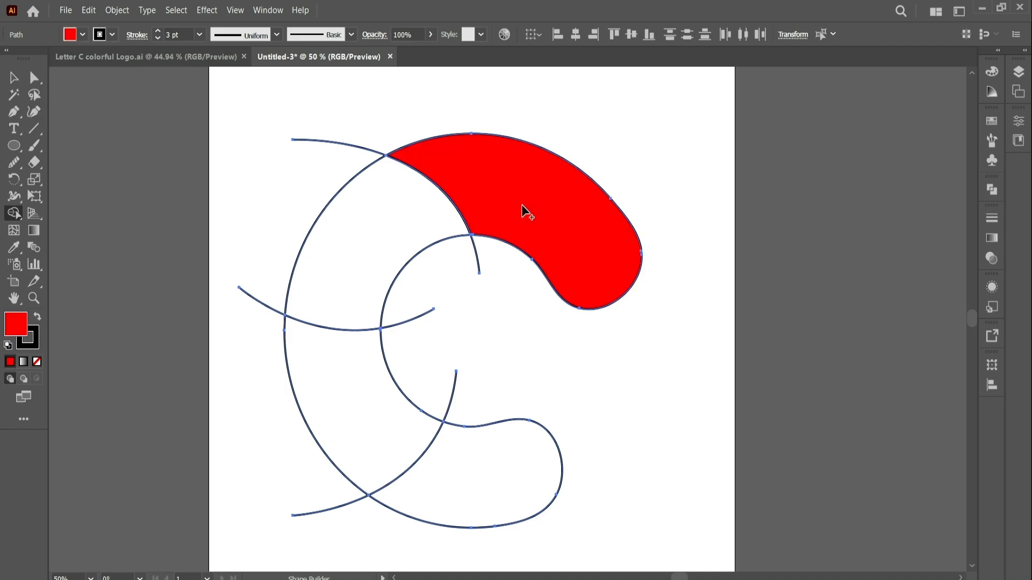
Use Shape Builder to fill the C's upper-left section with blue and the lower-left section with dark navy.
click(84, 36)
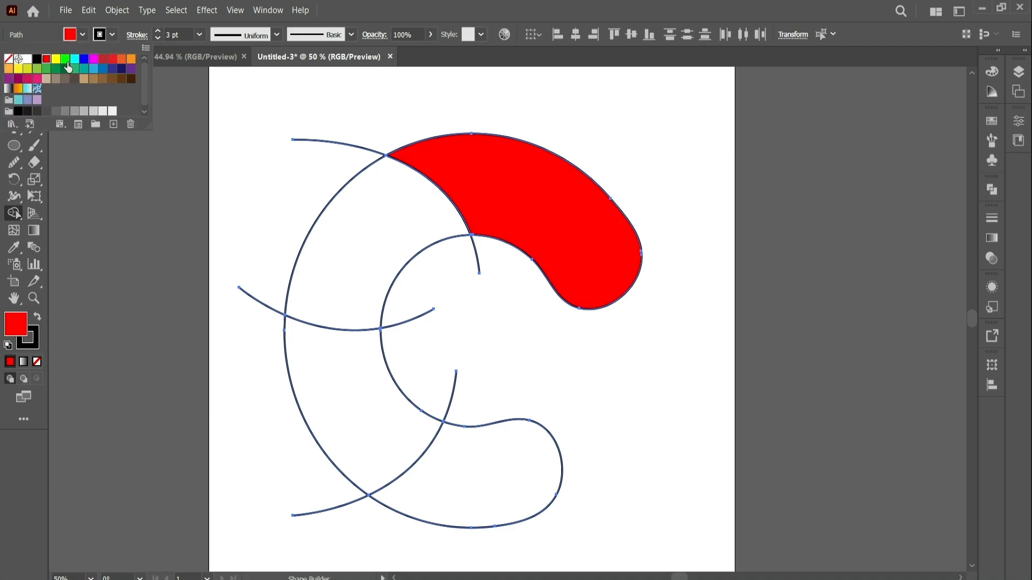
click(85, 60)
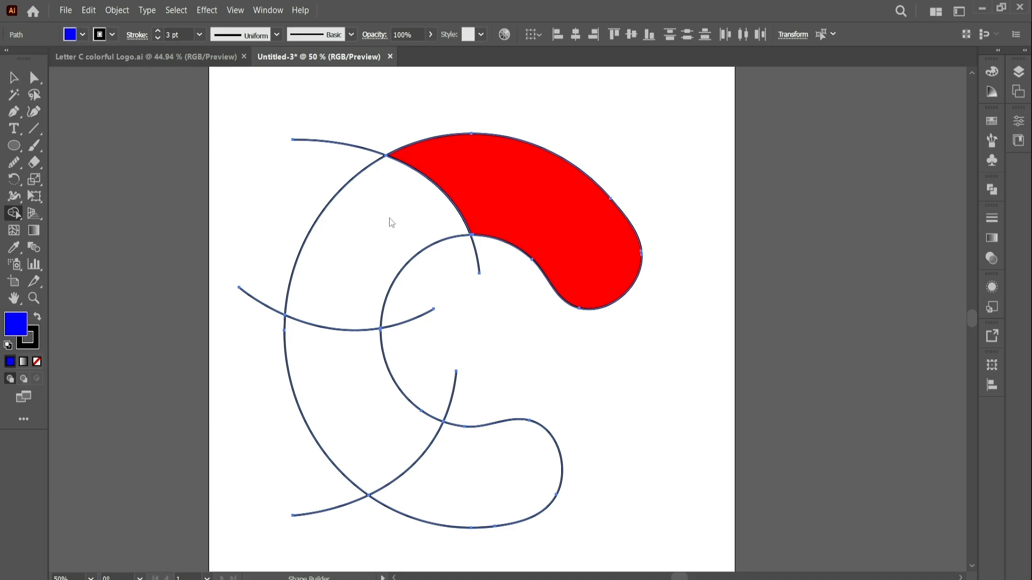
click(342, 238)
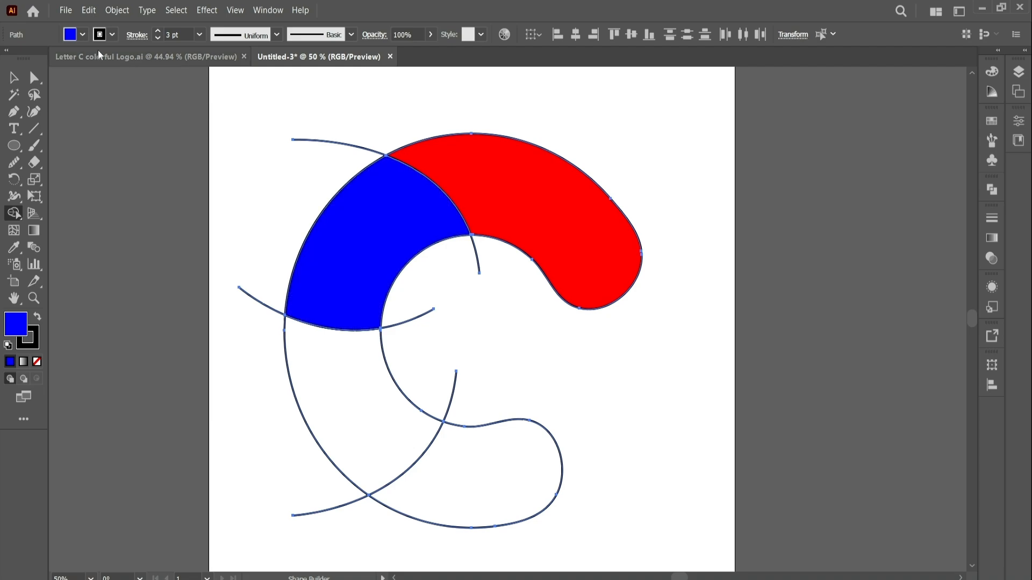
click(83, 35)
click(121, 68)
click(344, 408)
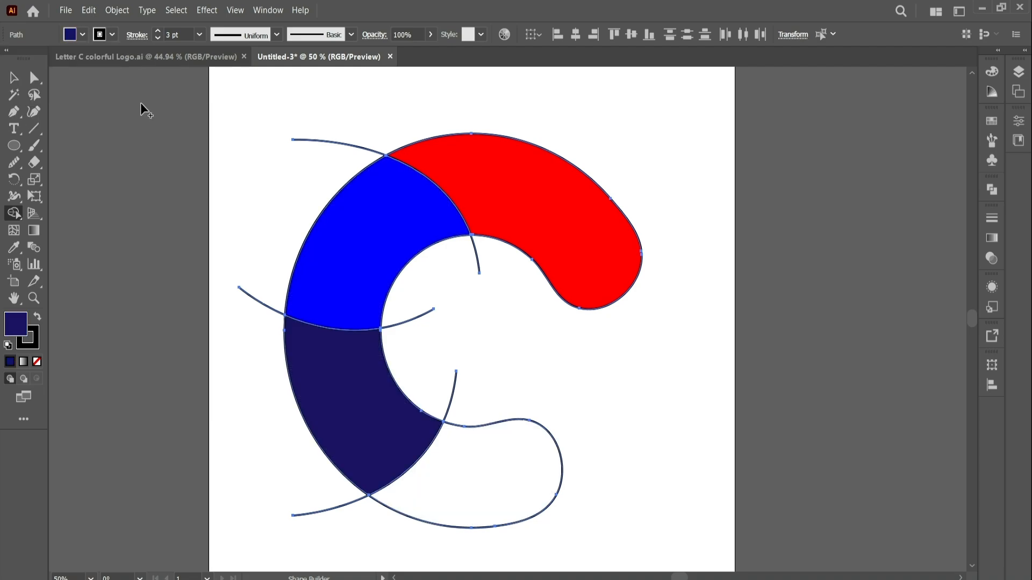
Use Shape Builder to fill the C's lower-end section with light blue.
click(81, 36)
click(95, 71)
click(502, 476)
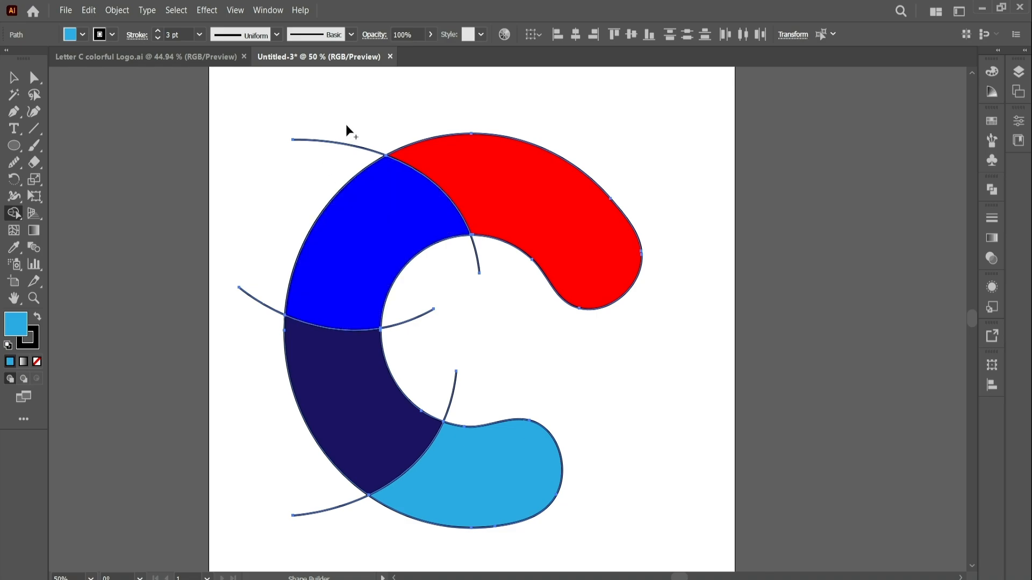
Remove the ends of the dividing curves that stick out of the C, both outside it and inside its opening.
alt+click(336, 144)
alt+click(264, 304)
drag(309, 492, 354, 547)
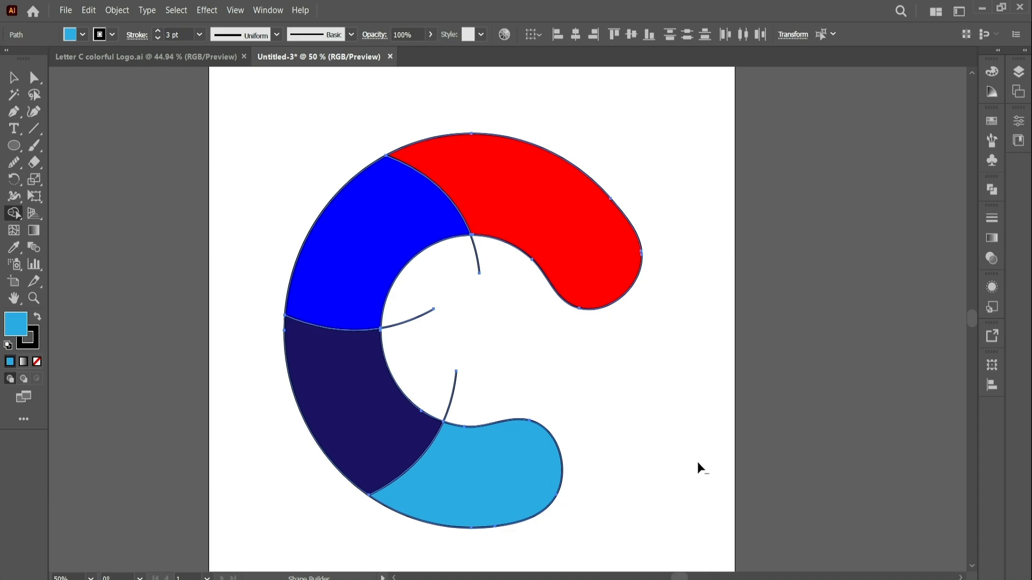
drag(423, 391, 405, 346)
drag(438, 304, 441, 302)
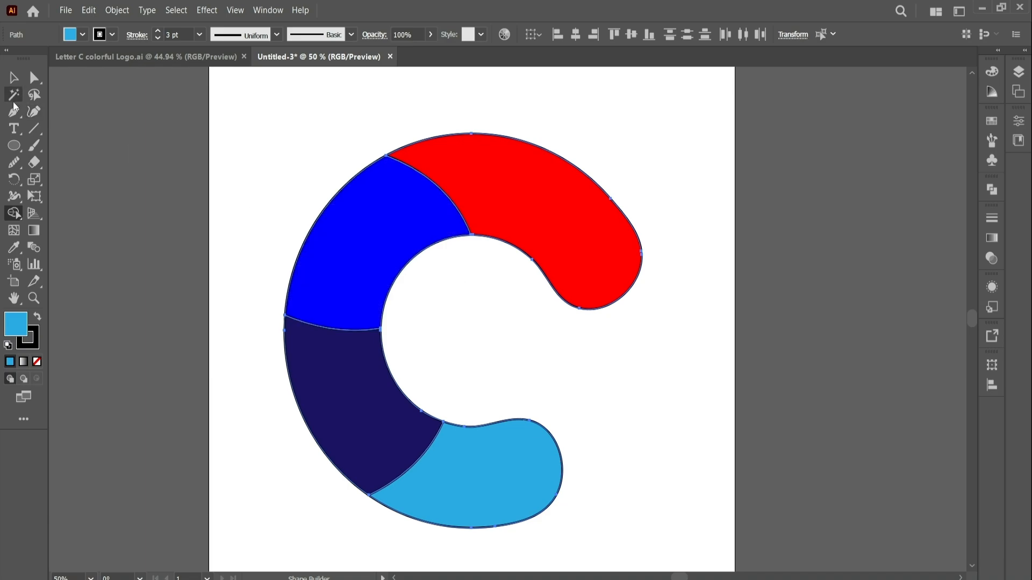
Select all four sections of the C and set their stroke to none.
click(12, 83)
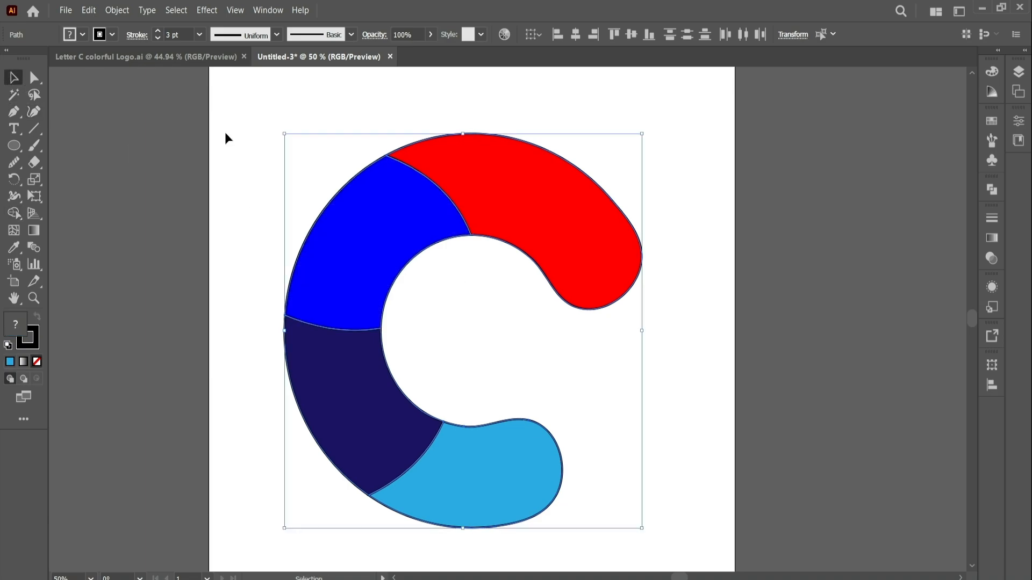
drag(259, 115, 673, 535)
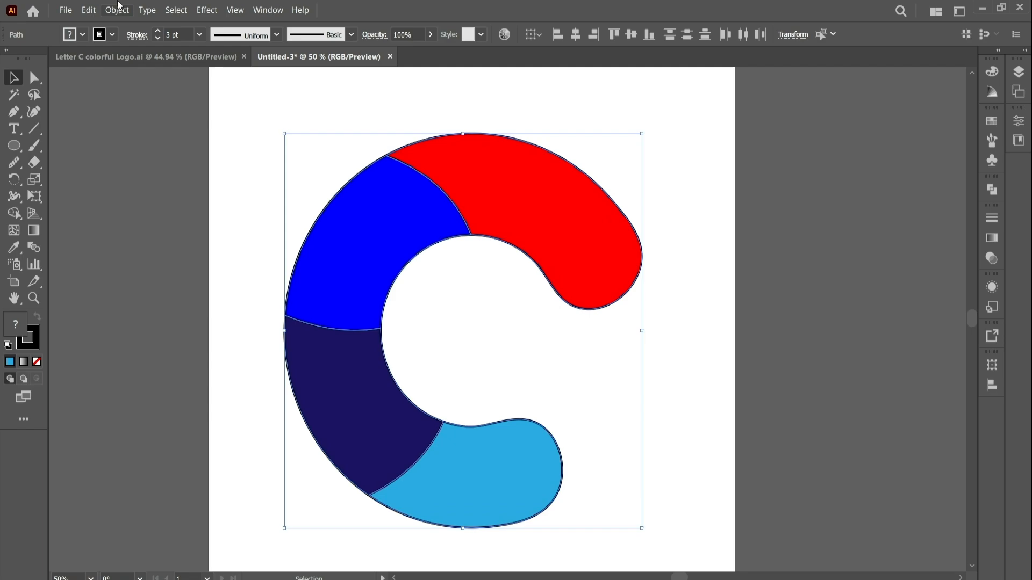
click(112, 35)
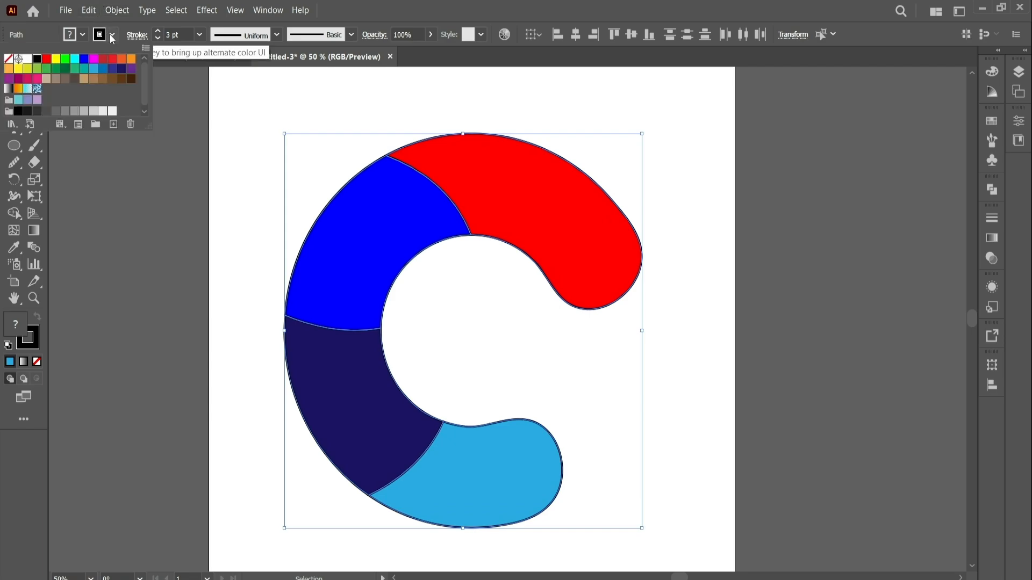
click(9, 60)
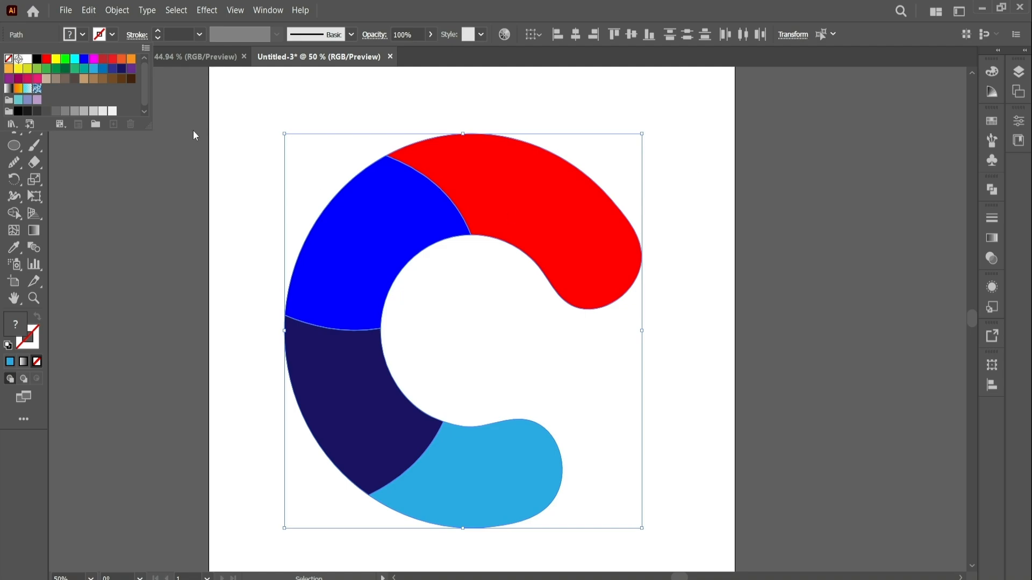
click(234, 171)
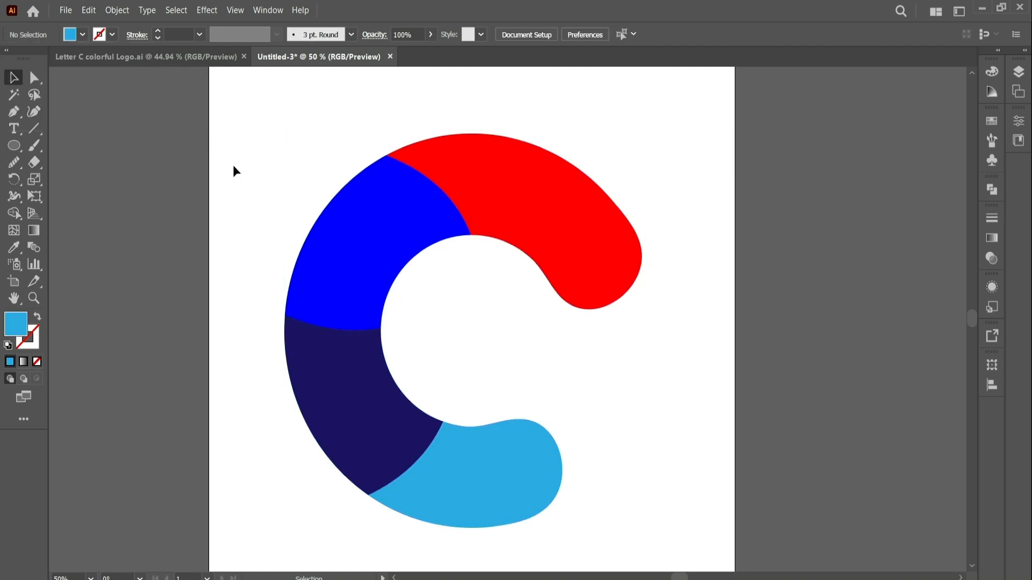
Apply a linear gradient to the C's red upper-end section and set its first color stop to medium blue.
click(562, 203)
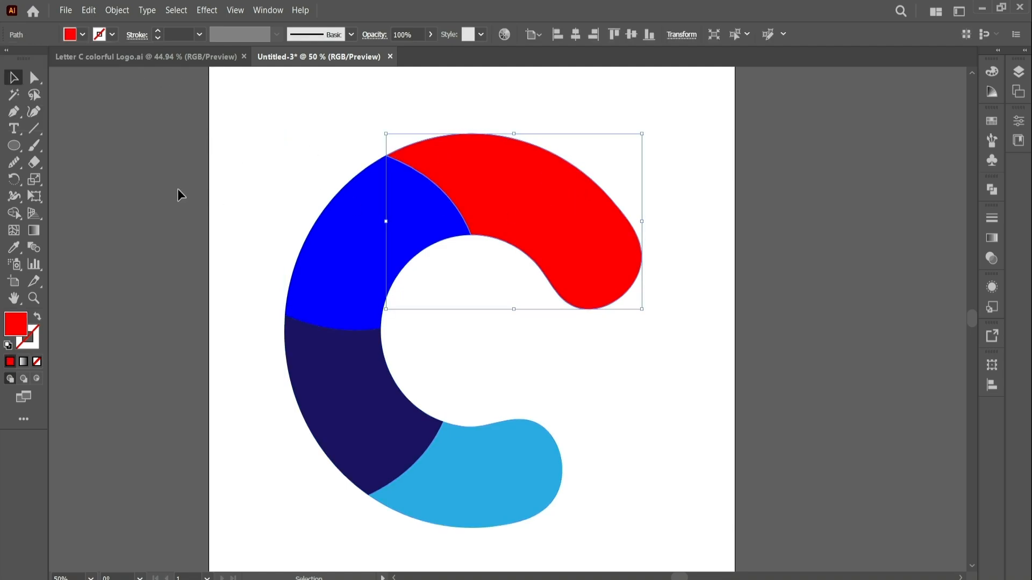
click(34, 231)
double_click(35, 230)
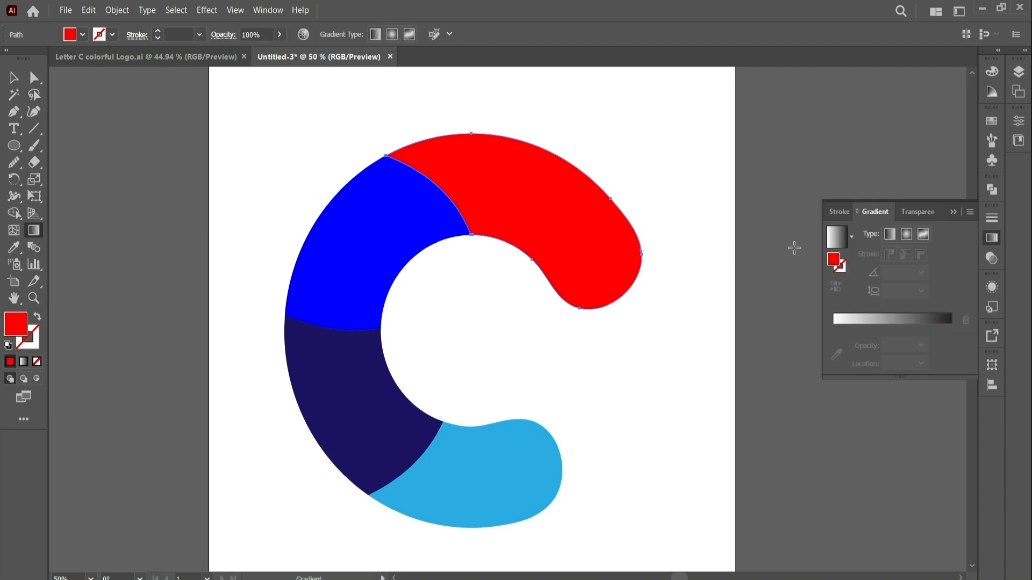
click(838, 244)
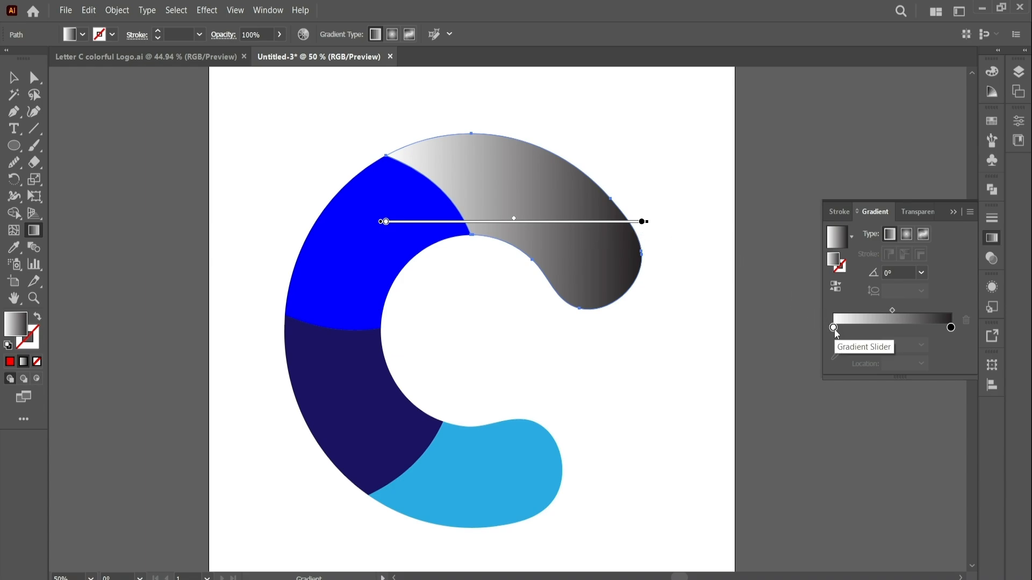
double_click(834, 328)
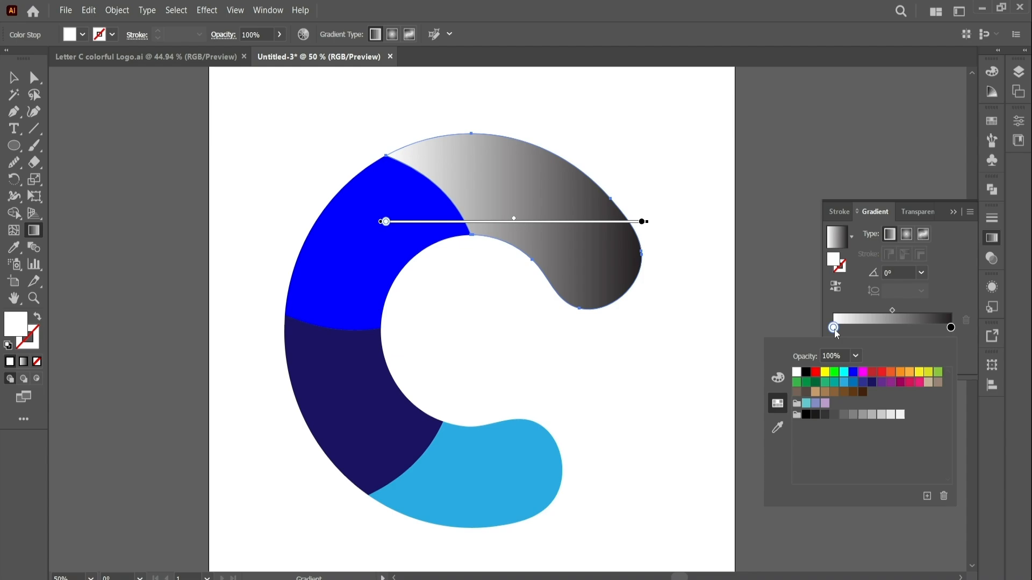
click(852, 383)
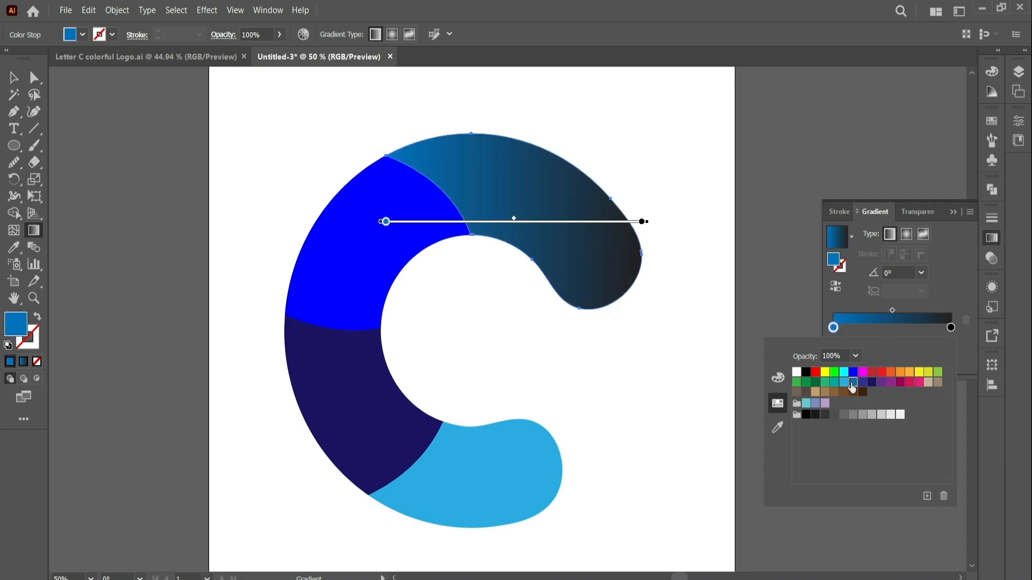
Set the gradient's end color stop to dark navy and redirect the gradient diagonally up to the right at about 26°.
click(951, 327)
double_click(951, 327)
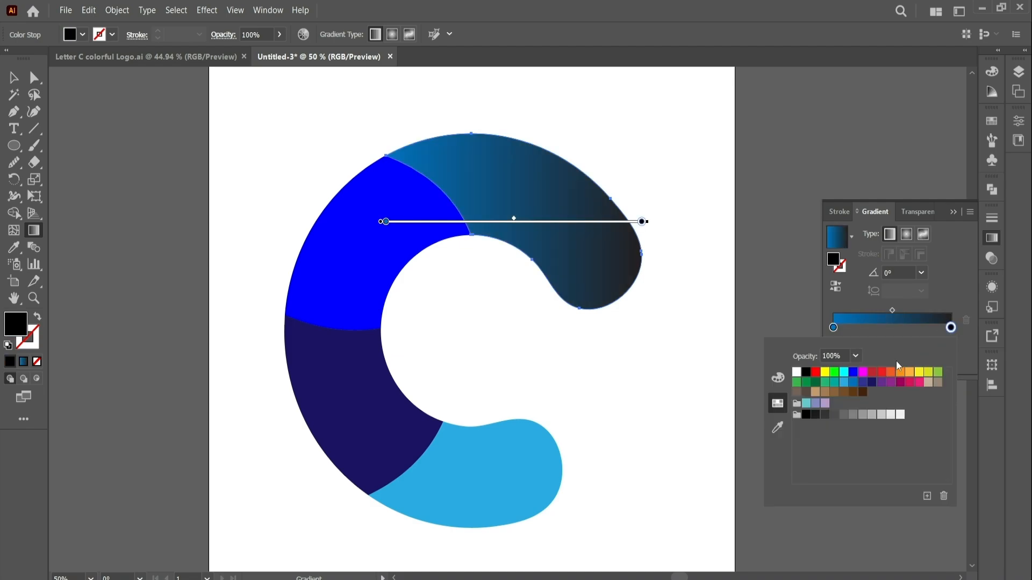
click(872, 383)
click(509, 176)
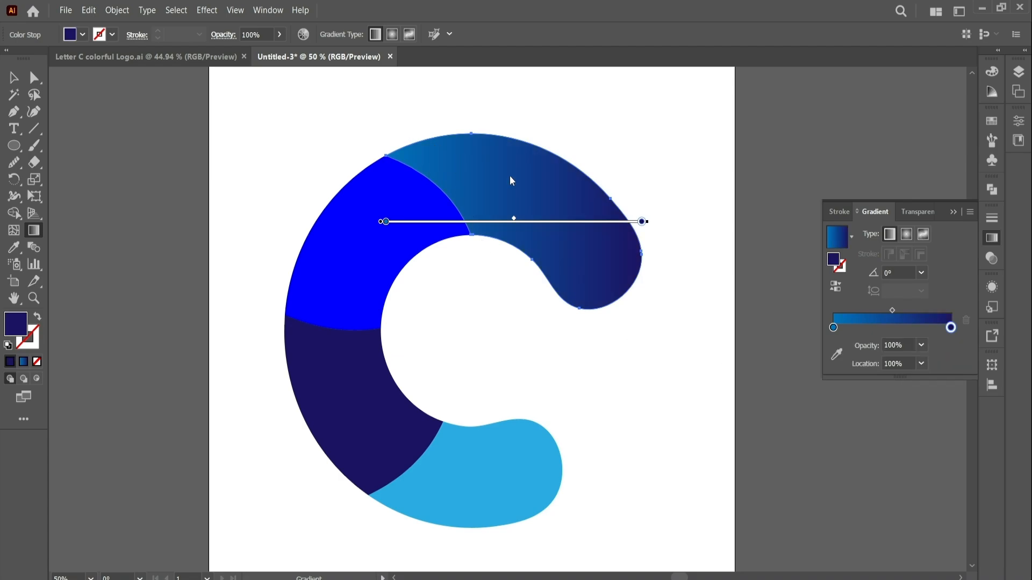
drag(470, 242, 711, 125)
drag(487, 266, 668, 179)
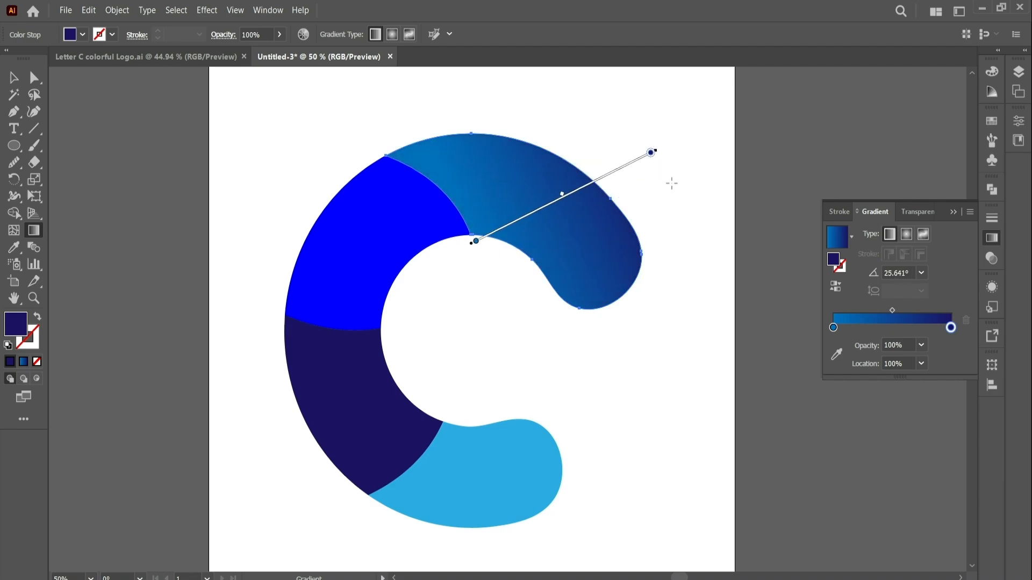
Apply a linear gradient to the C's bright blue upper-left section and set its first color stop to yellow (R=252 G=238 B=33).
click(15, 78)
click(339, 260)
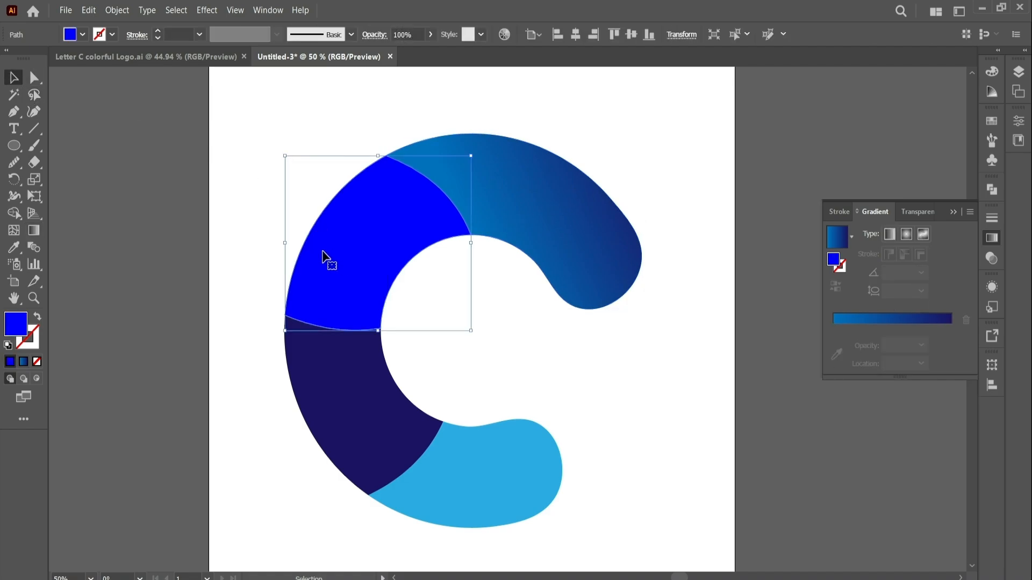
click(34, 231)
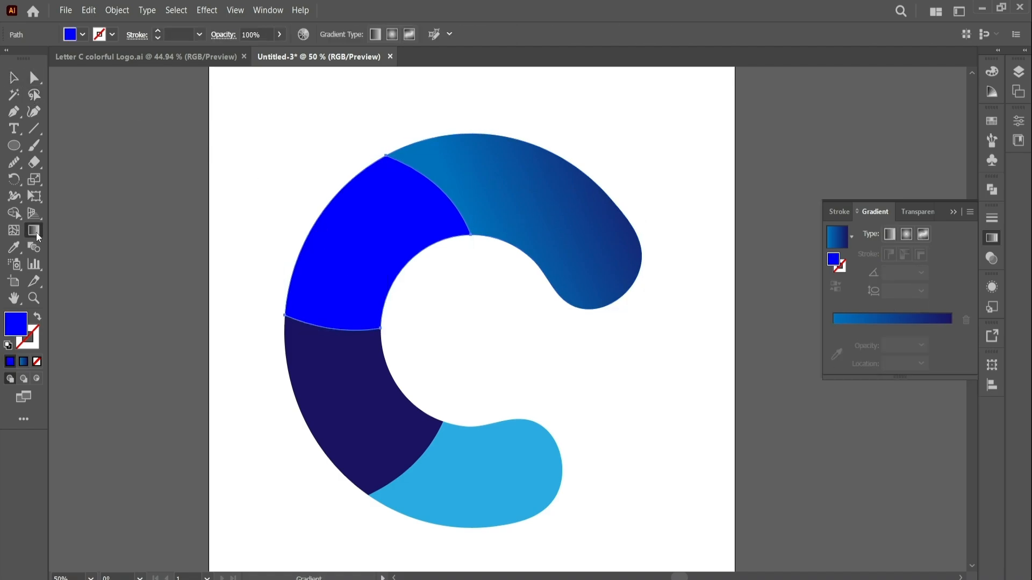
click(838, 248)
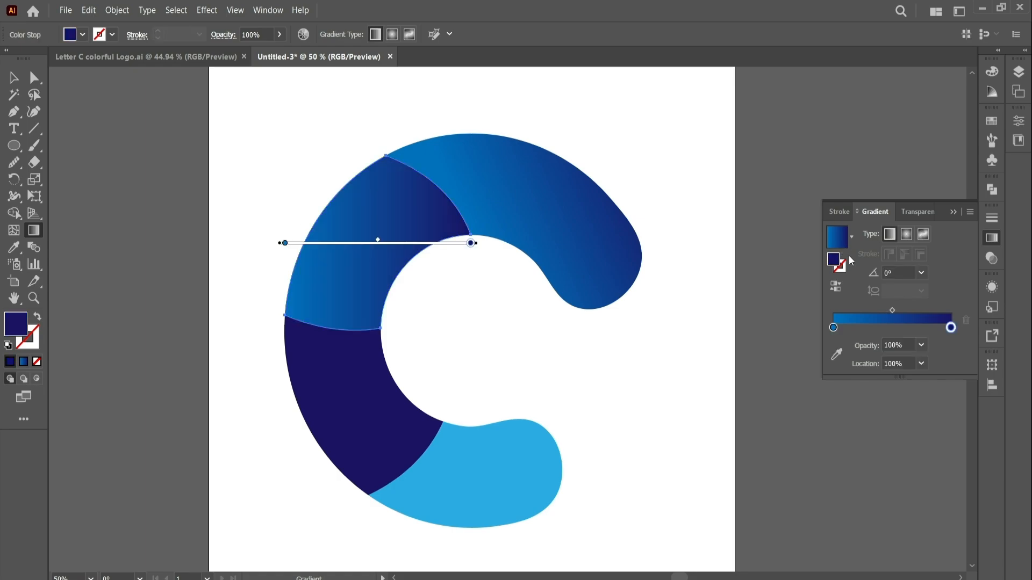
click(834, 329)
double_click(834, 329)
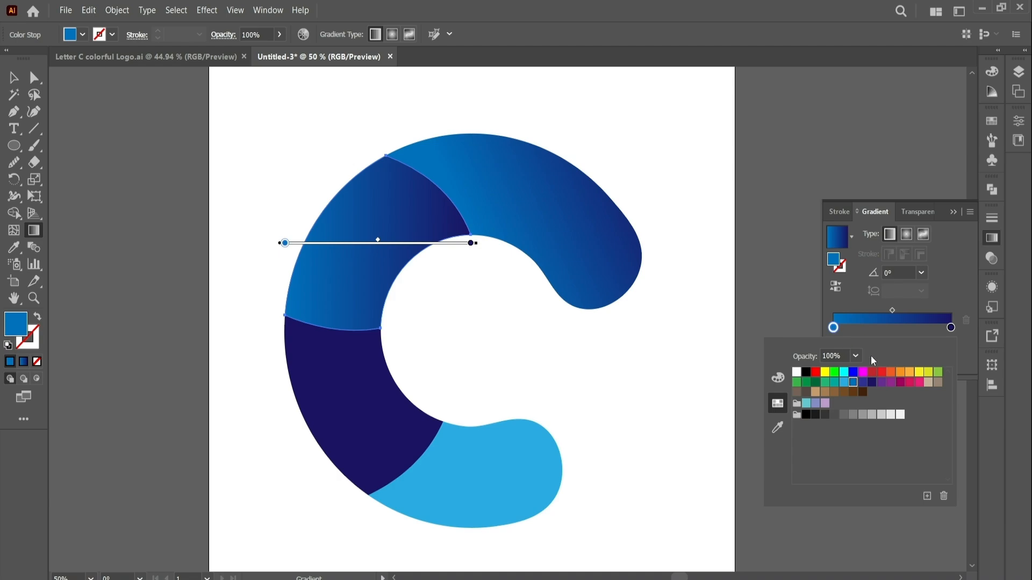
click(918, 373)
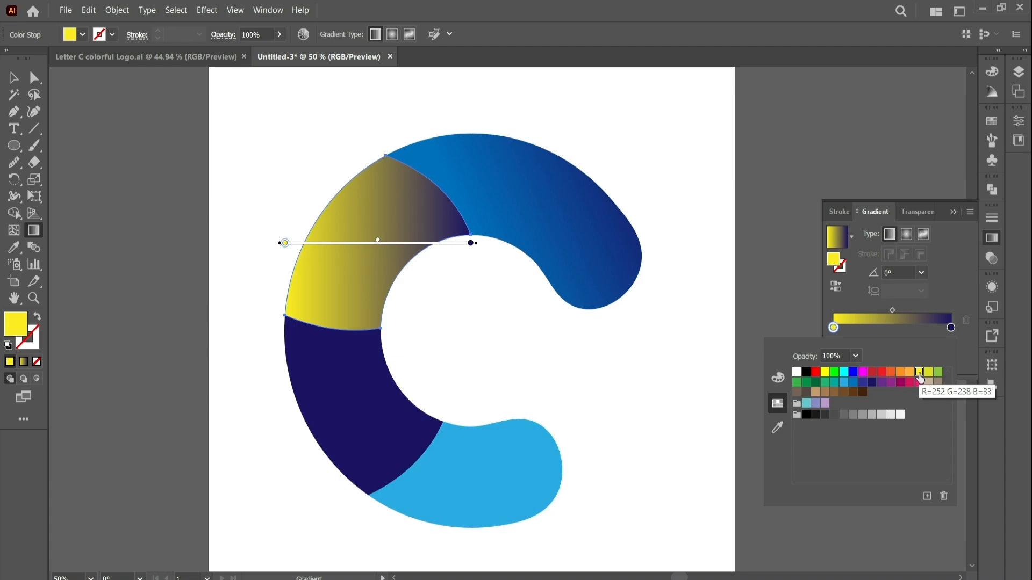
Set the yellow gradient's end color stop to dark magenta and redirect the gradient gently up to the right across the section.
click(951, 328)
double_click(951, 327)
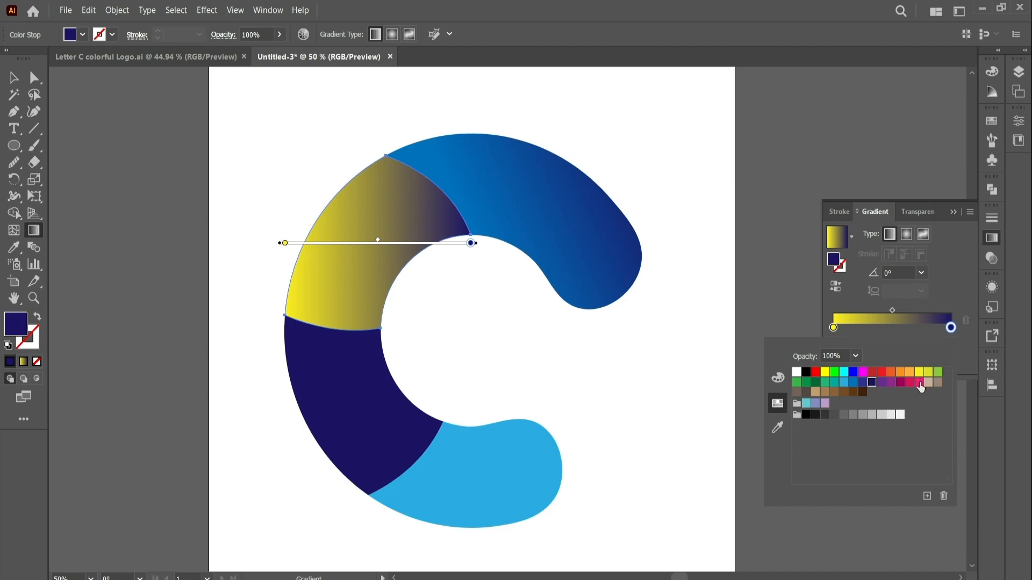
click(900, 382)
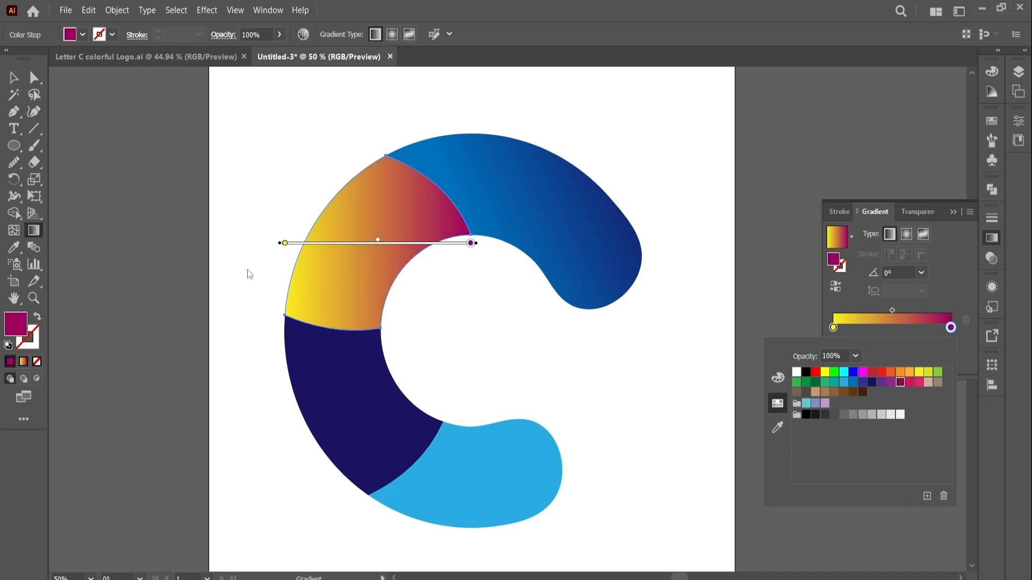
click(253, 276)
drag(266, 276, 535, 203)
Apply a linear gradient to the C's navy lower-left section and set its first color stop to red.
click(14, 78)
click(333, 376)
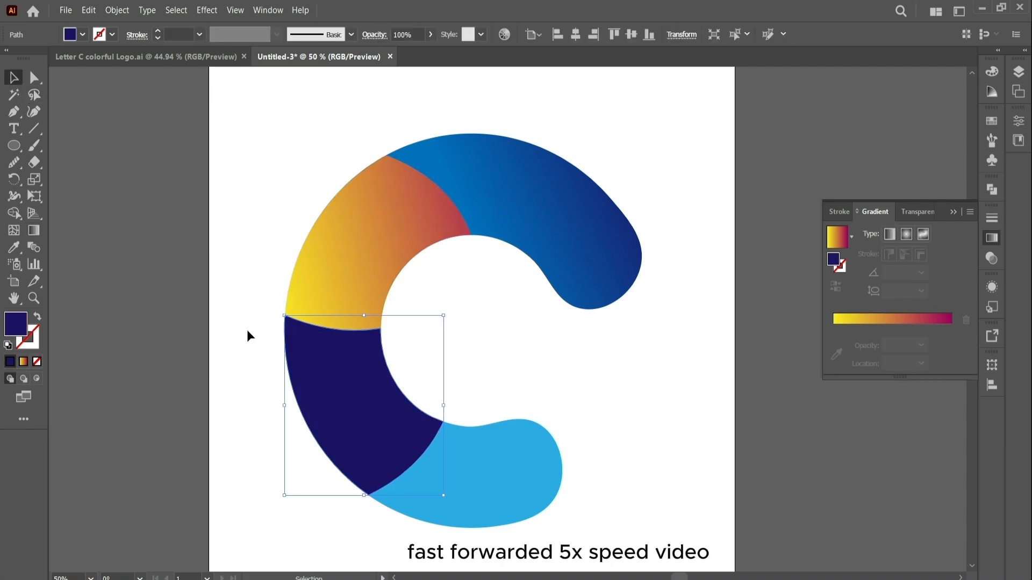
click(34, 230)
click(837, 243)
double_click(833, 327)
click(815, 372)
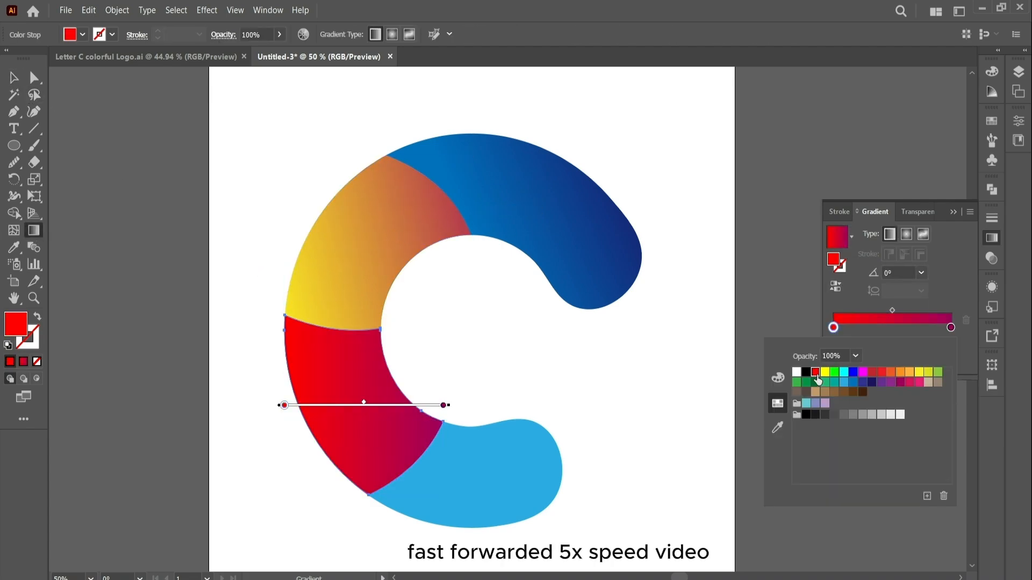
Set the lower-left section's end color stop to pink and redirect its gradient up to the right at about 6°.
double_click(950, 328)
click(919, 382)
drag(292, 446, 541, 332)
drag(274, 412, 422, 394)
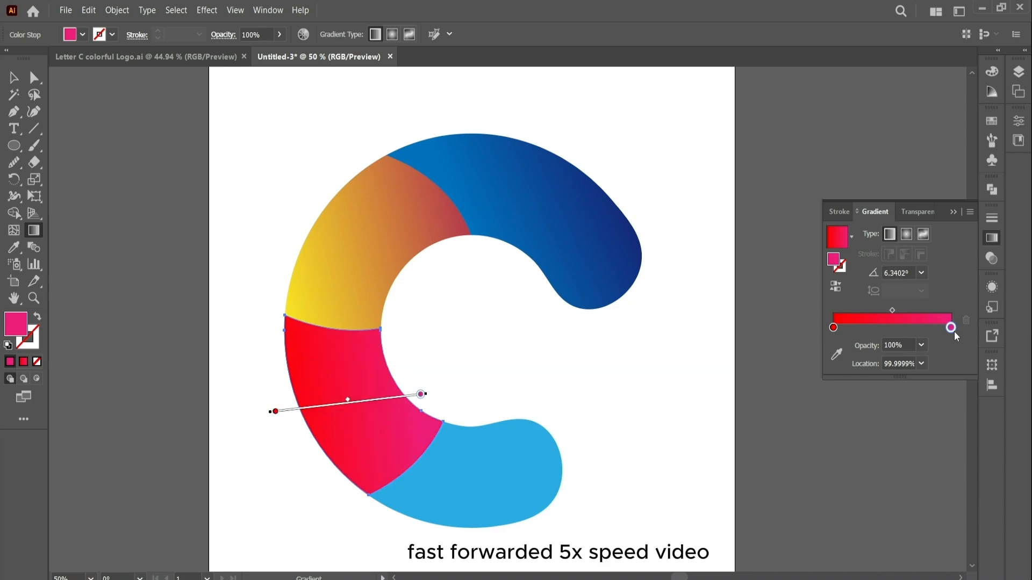
Set the lower-left section's end color stop to green and redirect its gradient diagonally up to the right past the section's inner edge.
double_click(950, 328)
click(909, 372)
click(872, 372)
click(806, 382)
drag(297, 454, 513, 353)
Apply a linear gradient to the C's light blue lower-end section and set its first color stop to pink.
click(13, 78)
click(479, 467)
click(838, 237)
double_click(833, 328)
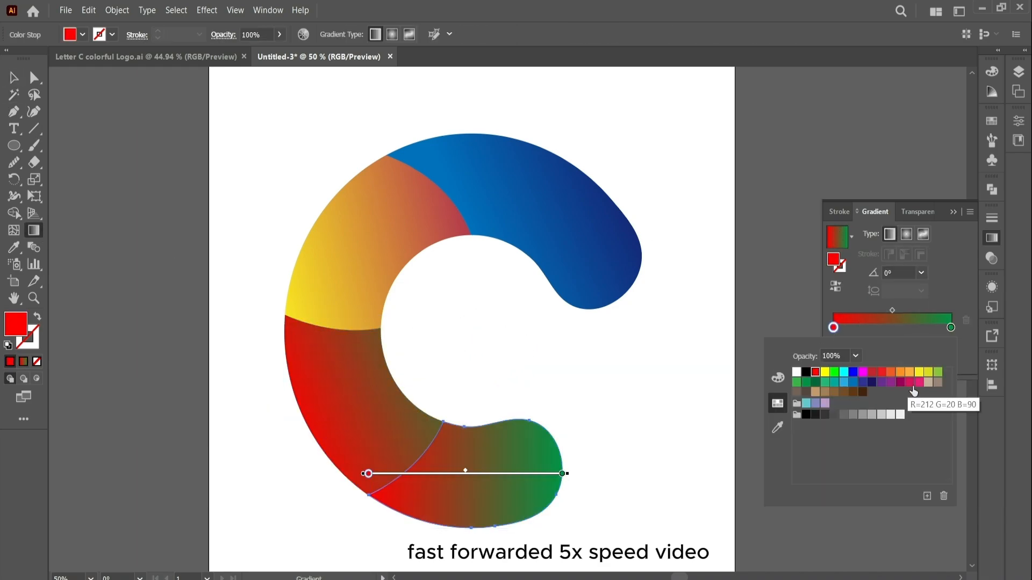
click(918, 382)
Set the lower-end section's end color stop to red and redirect its gradient diagonally up to the right at about 31°.
double_click(951, 328)
click(929, 381)
drag(432, 513, 638, 373)
click(14, 78)
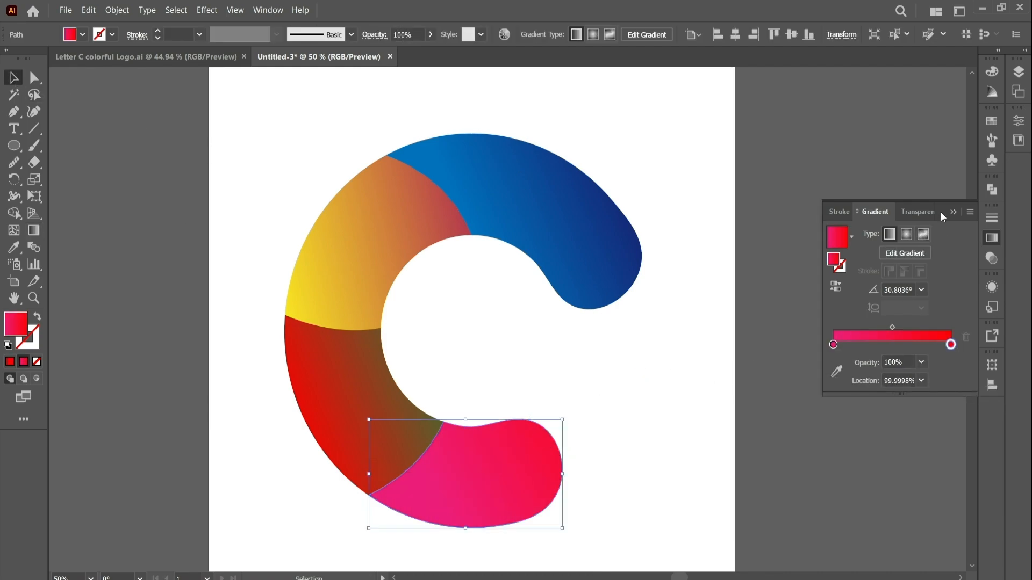
click(956, 212)
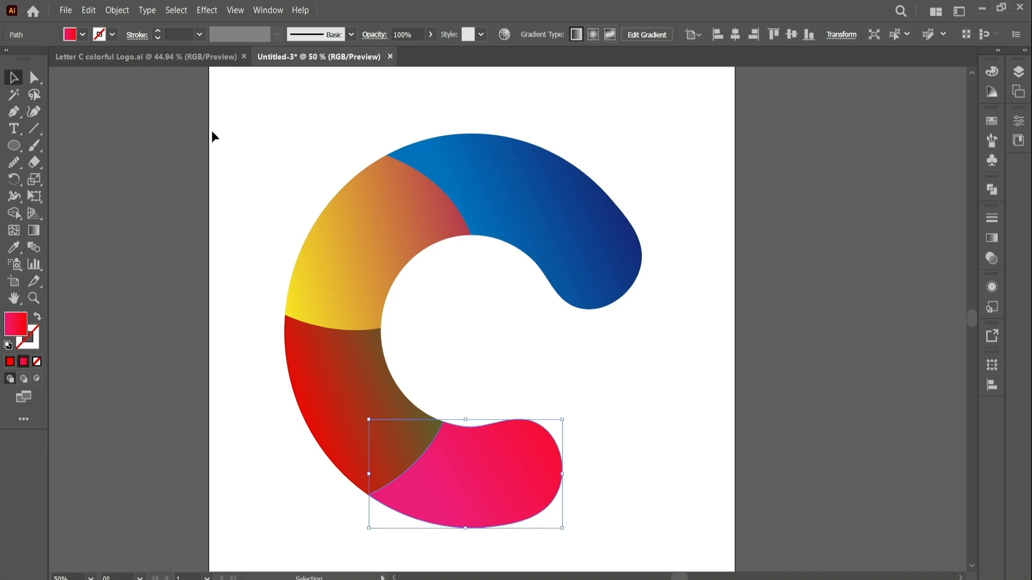
Select all four gradient sections of the C and group them.
drag(354, 217, 657, 518)
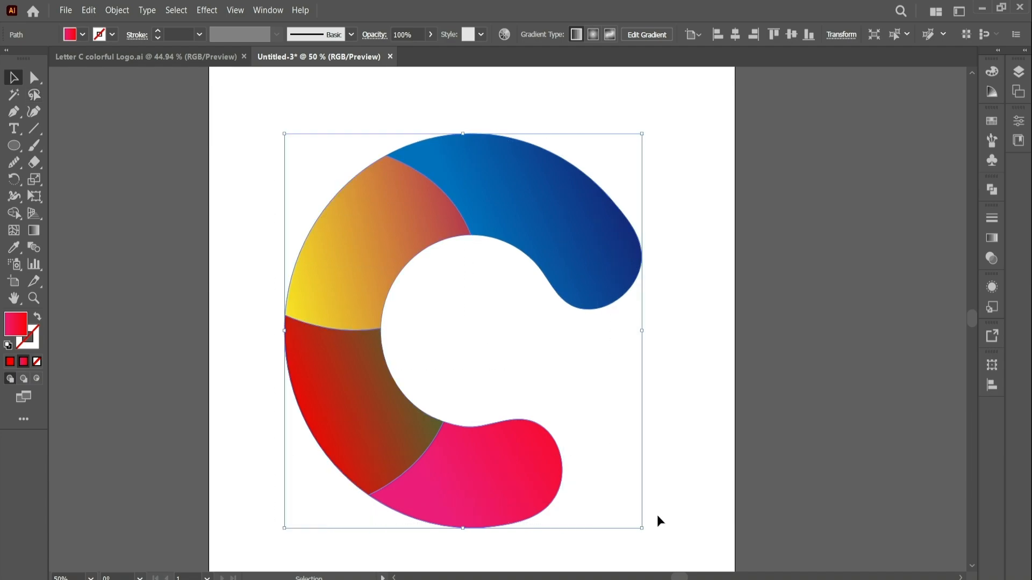
right_click(463, 261)
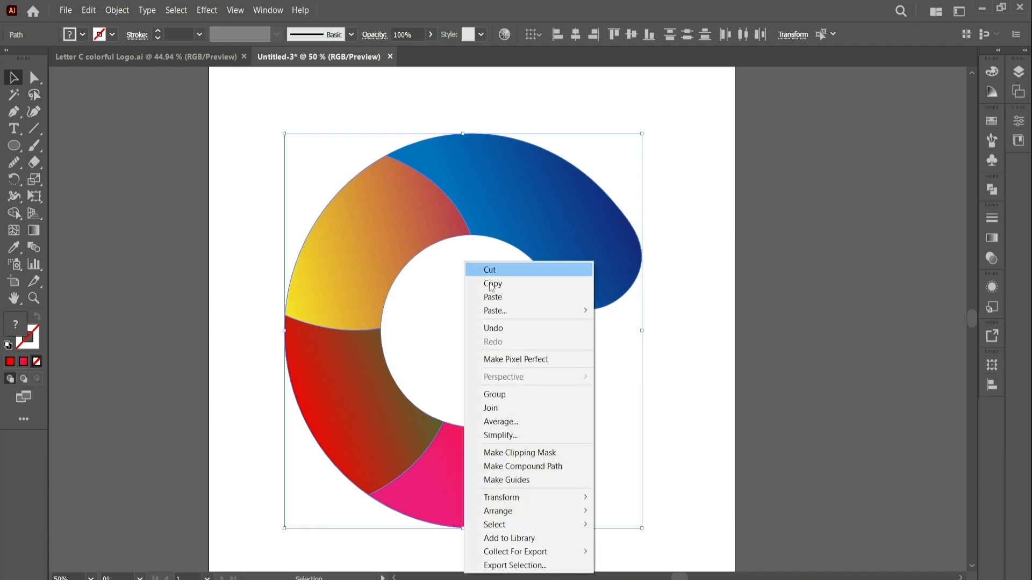
click(510, 393)
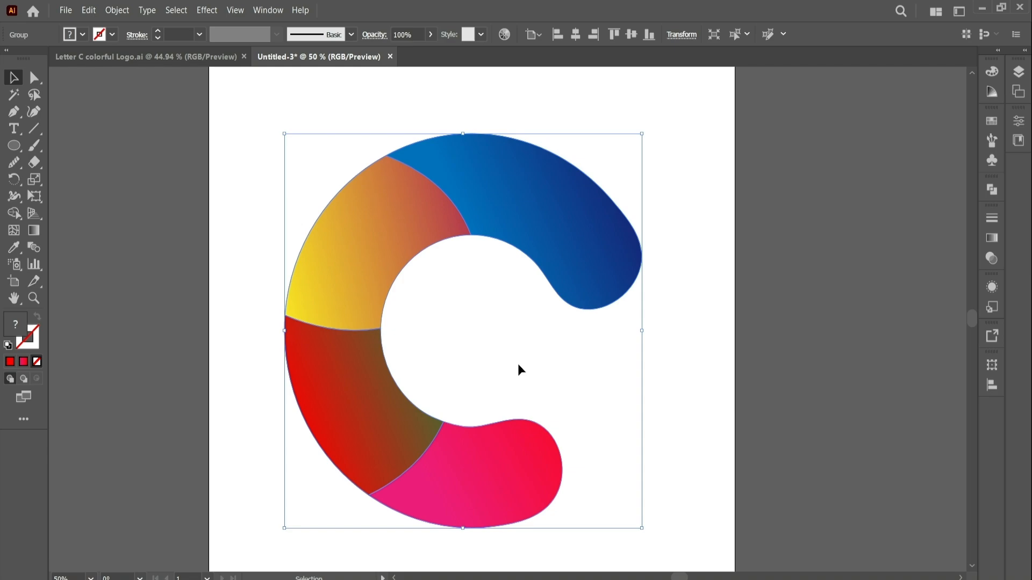
Apply a Multiply drop shadow to the grouped C with 75% opacity, 7 px X and Y offsets and 5 px blur, then deselect it.
click(210, 13)
mouse_move(264, 191)
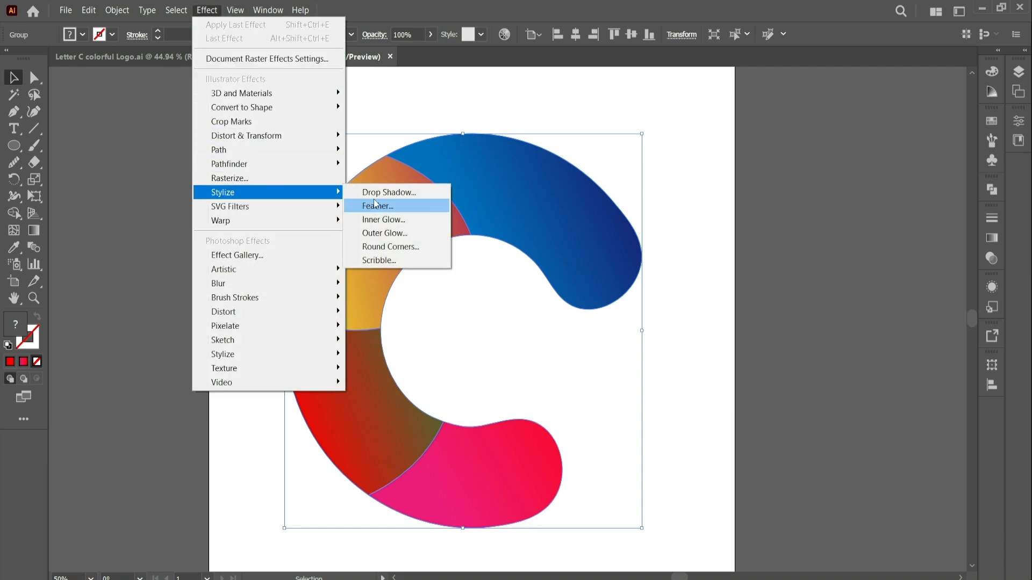
click(390, 193)
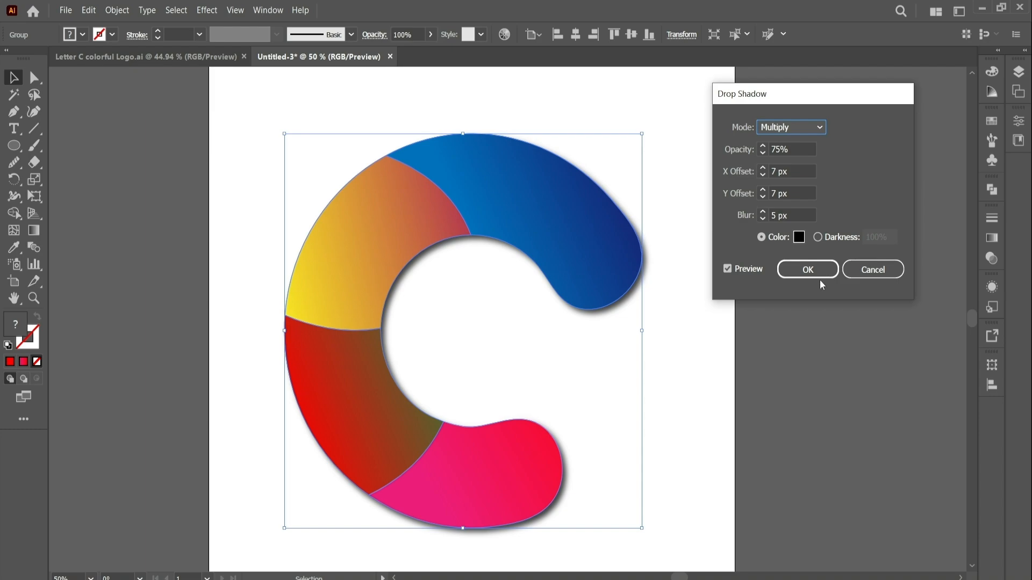
click(808, 270)
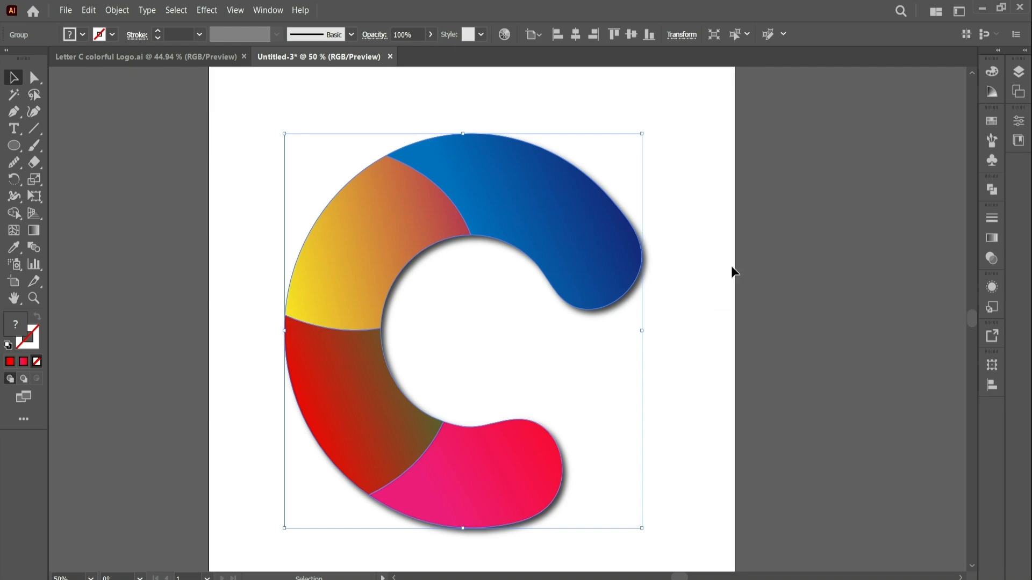
click(722, 271)
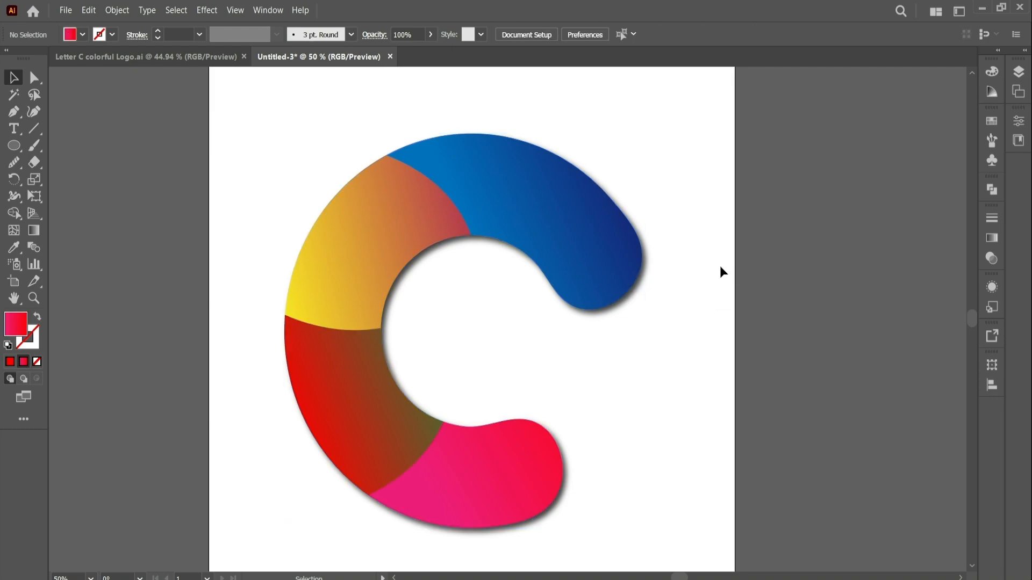